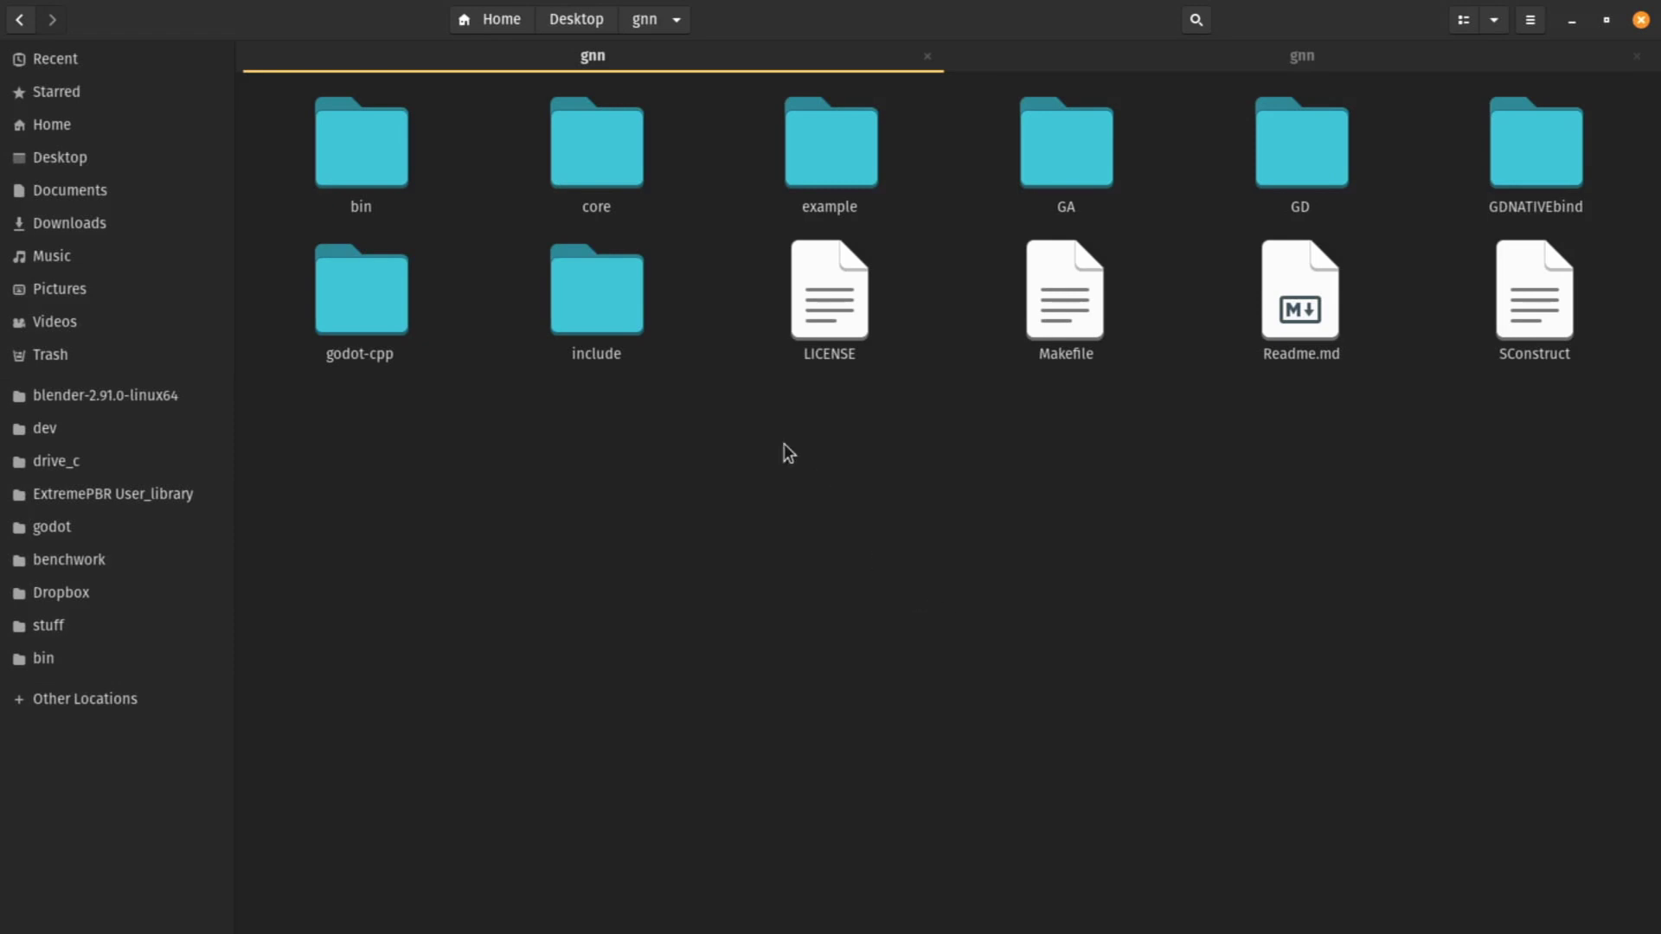
Multi-select the gnn source folders core, GA, GD and include.
left_click(598, 157)
left_click(1069, 156, "ctrl")
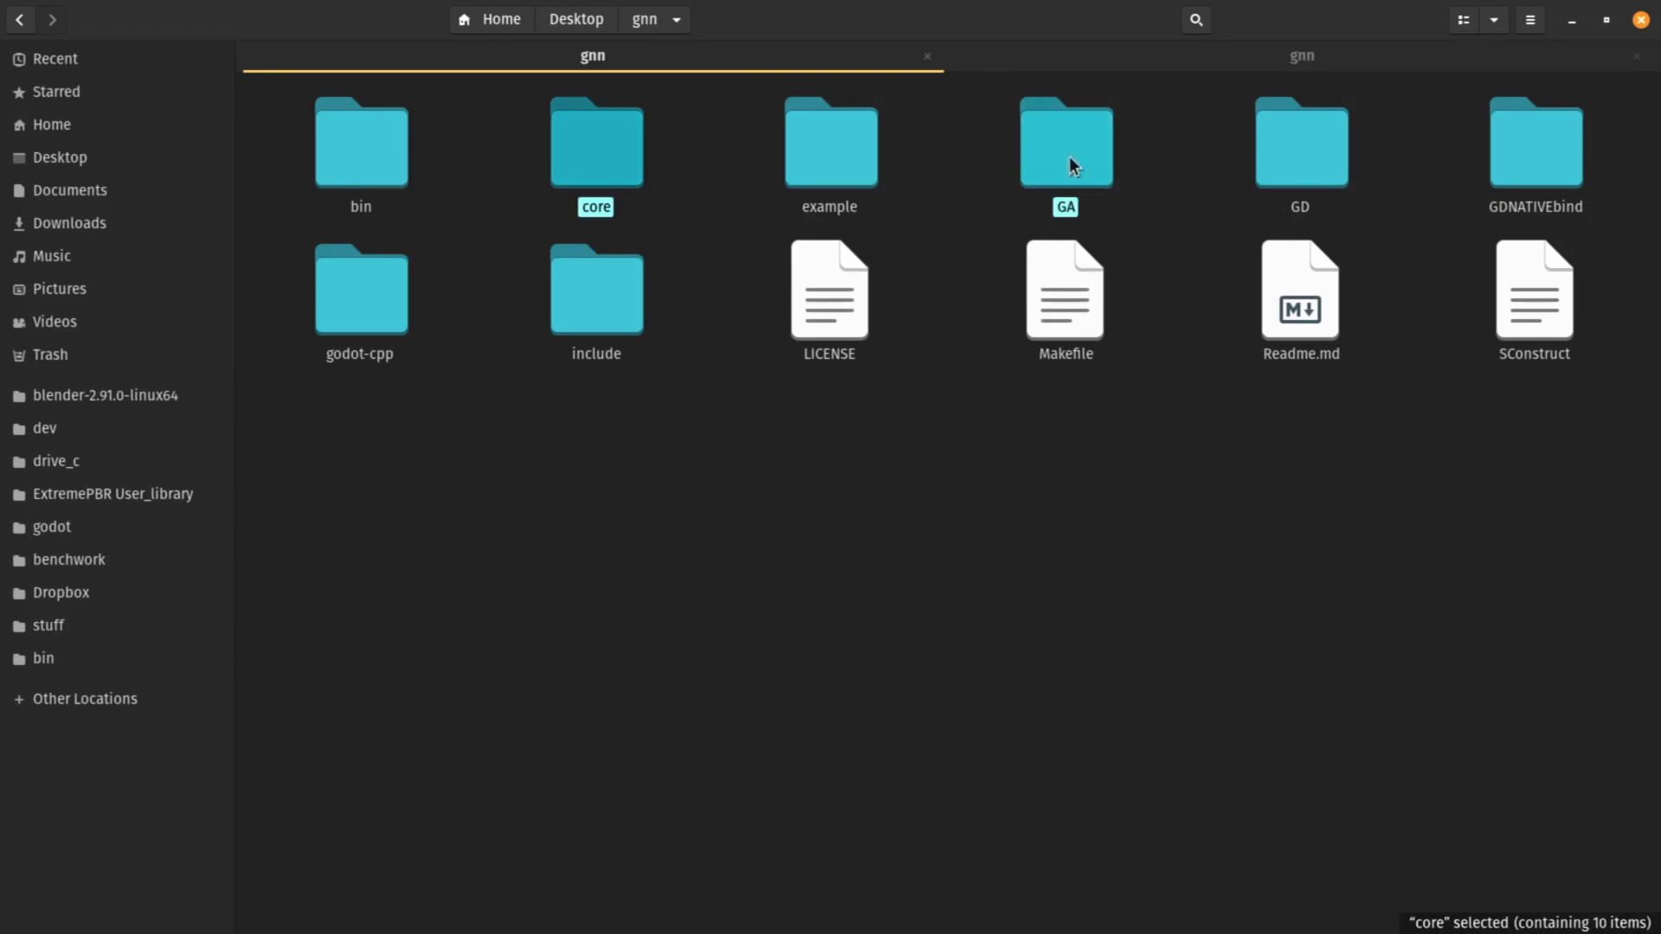
left_click(1305, 129, "ctrl")
left_click(596, 294, "ctrl")
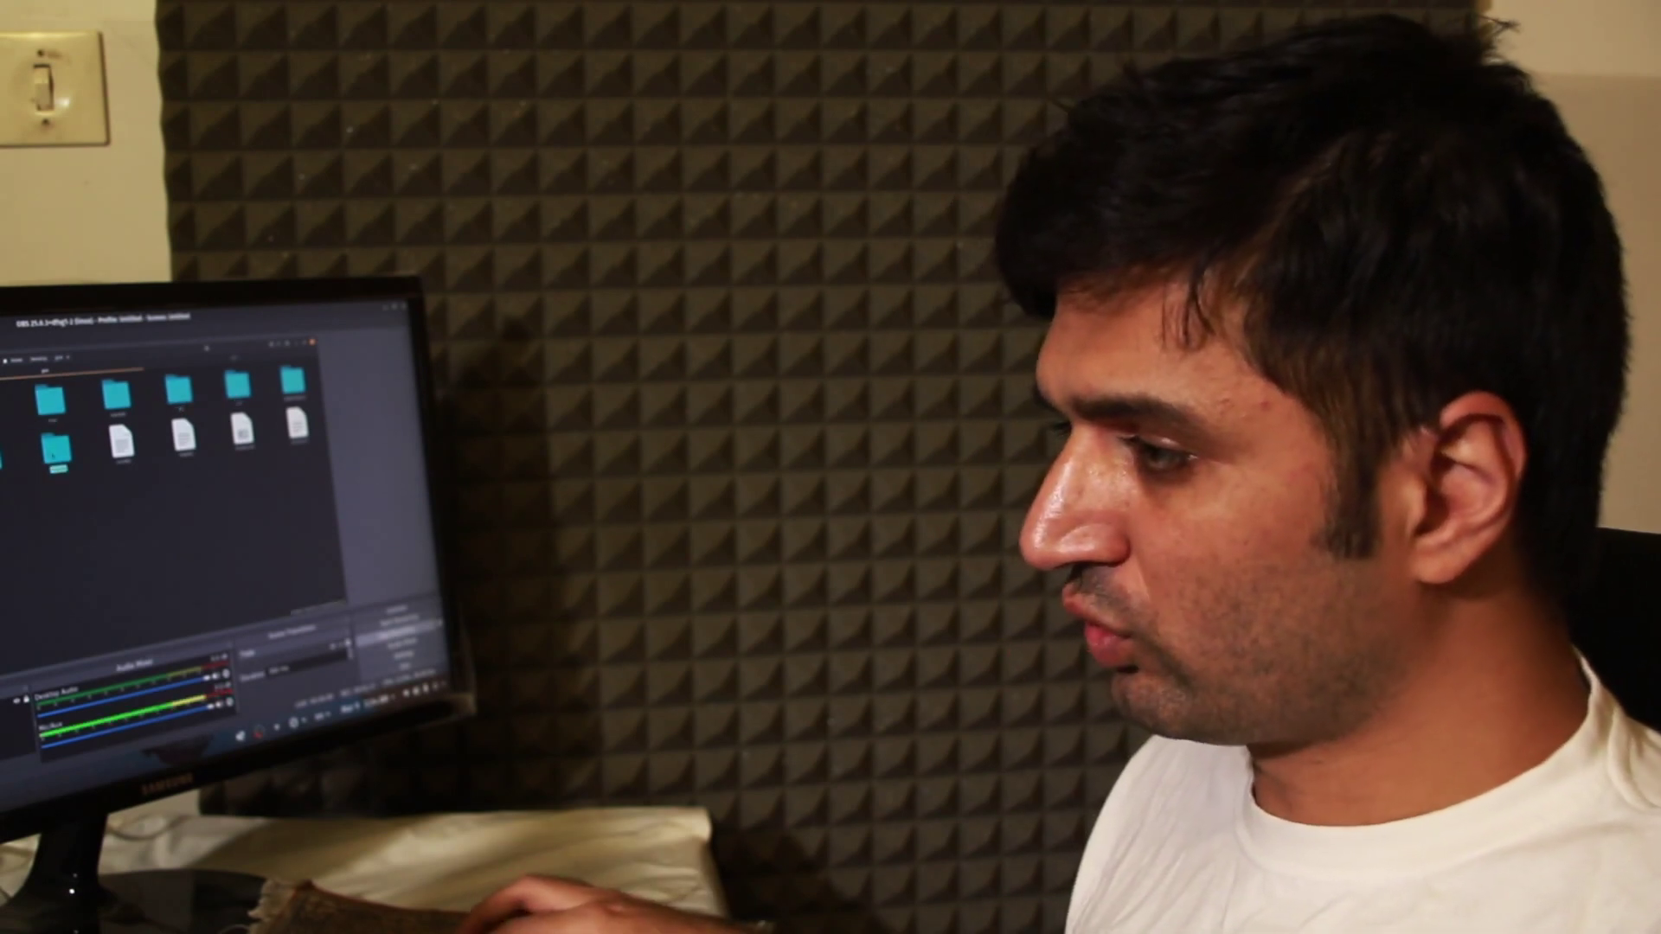
key("Return")
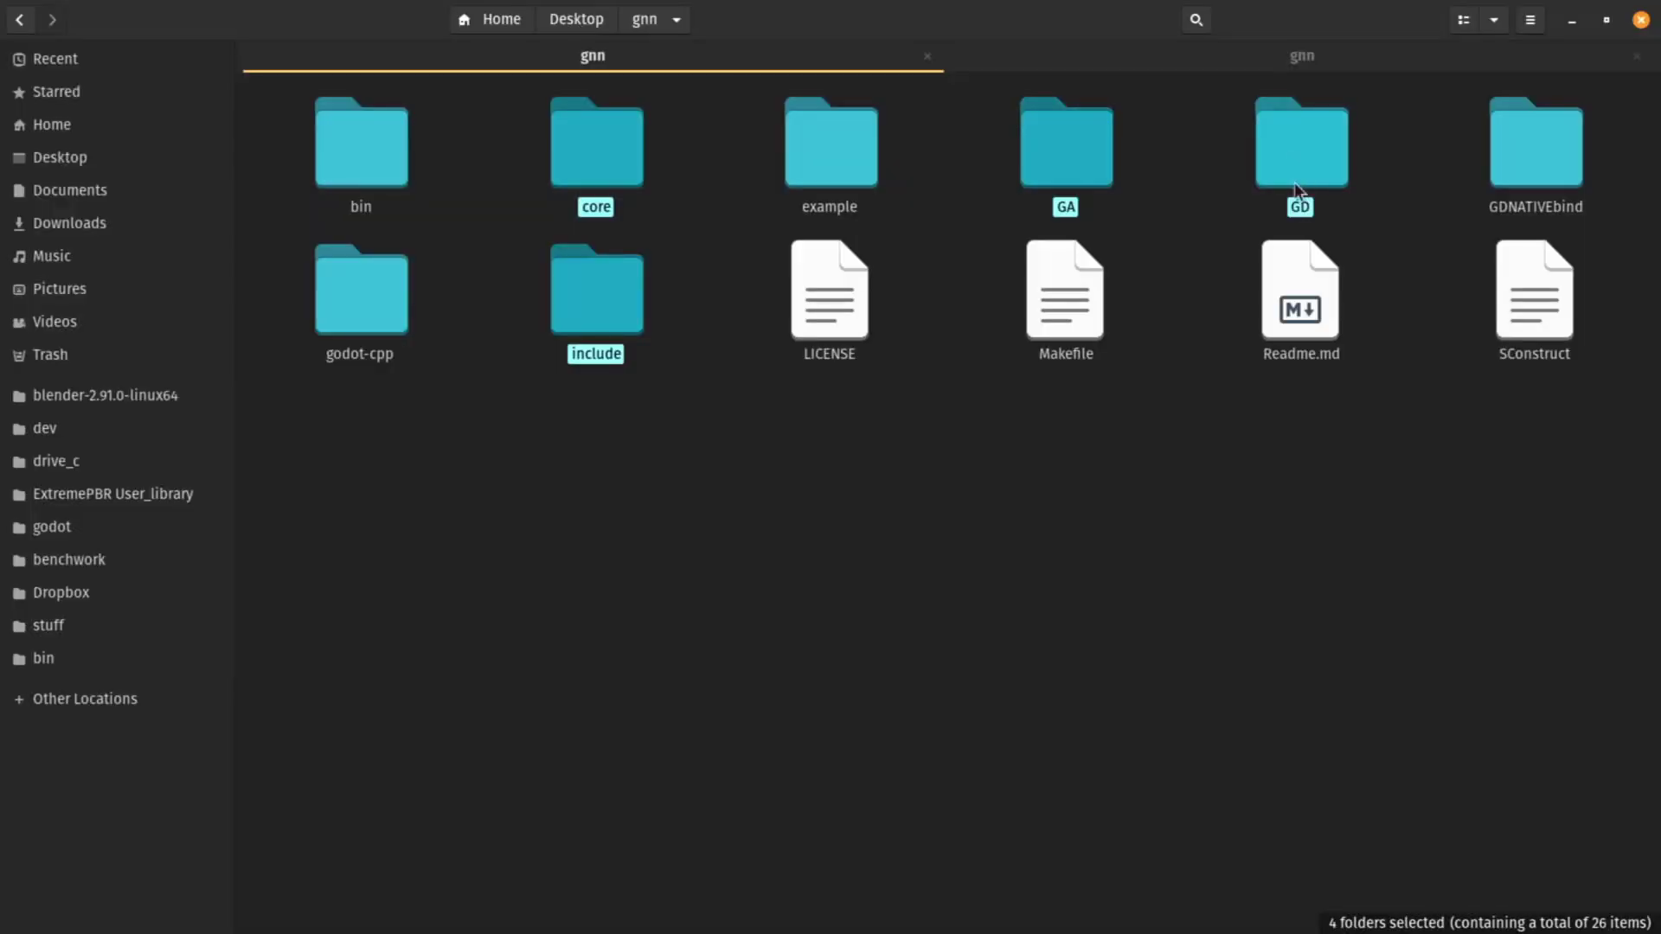
left_click(982, 356)
double_click(831, 143)
left_click_drag(766, 280, 415, 173)
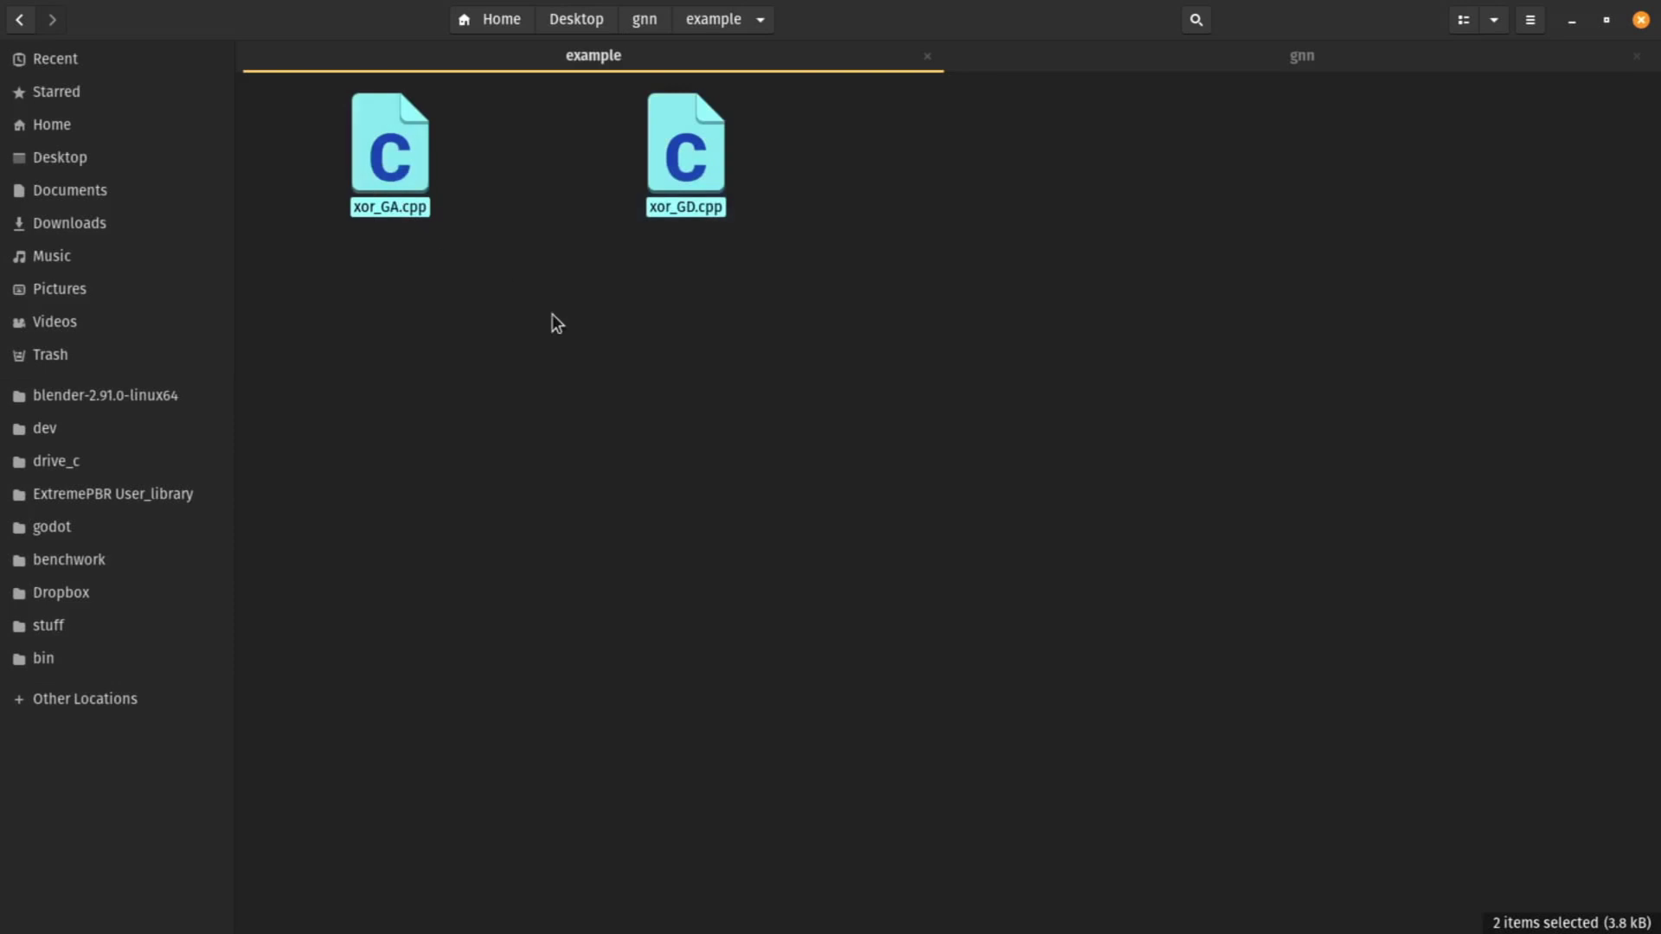
left_click(606, 359)
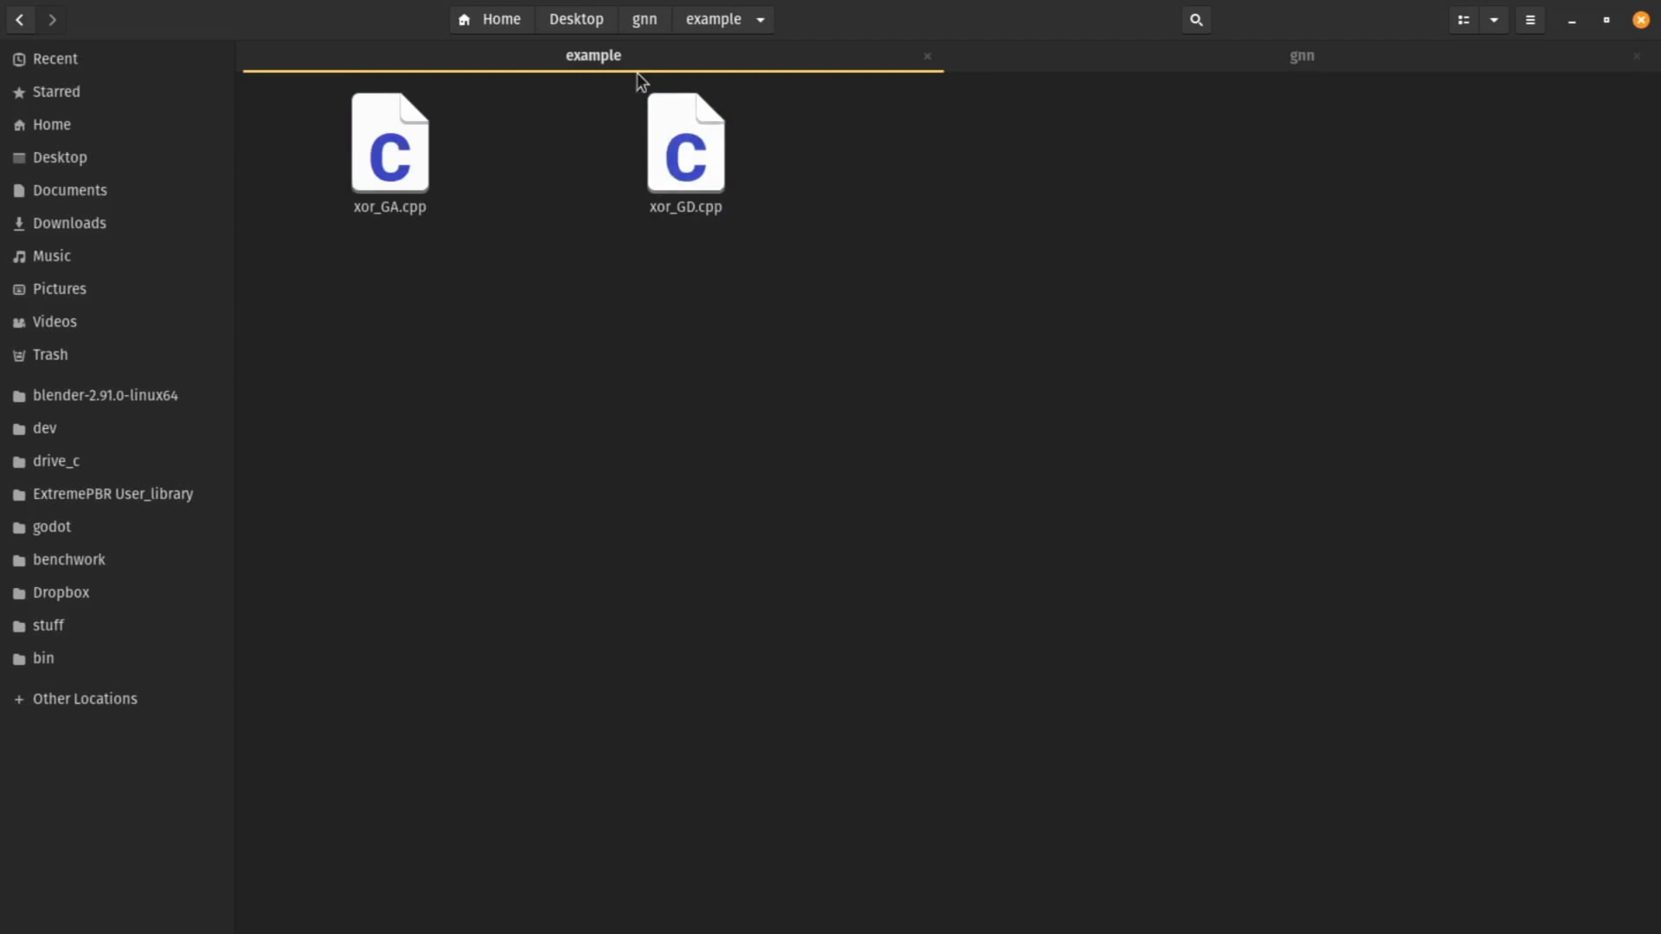
left_click(644, 19)
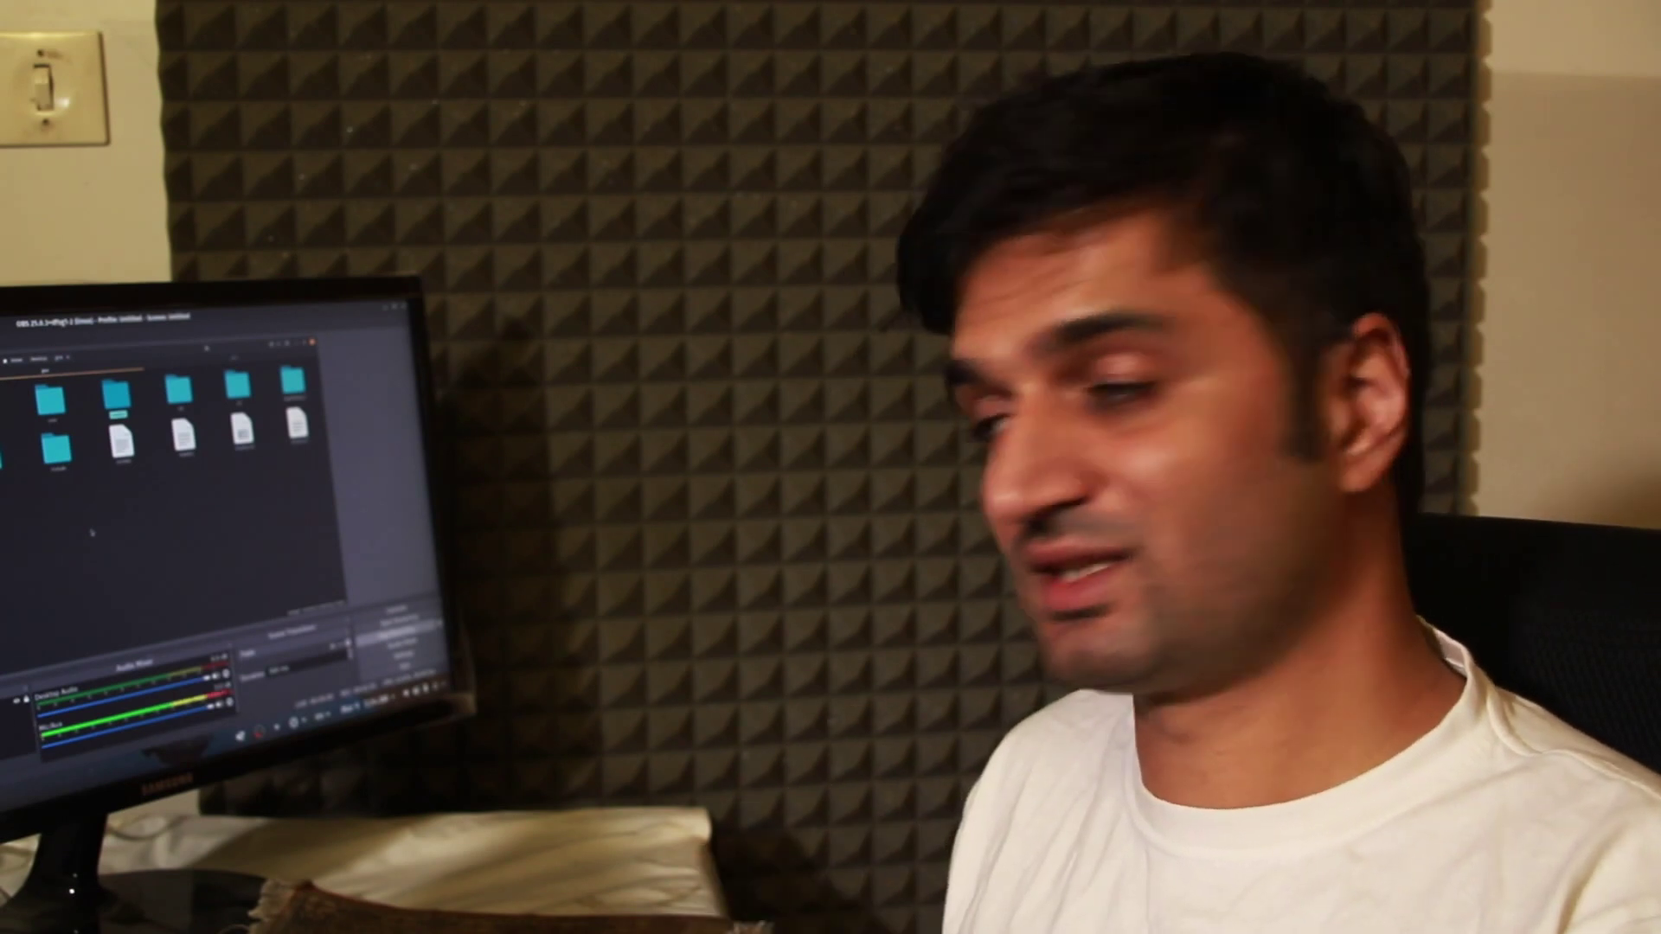
key("Right")
key("Right")
key("Right")
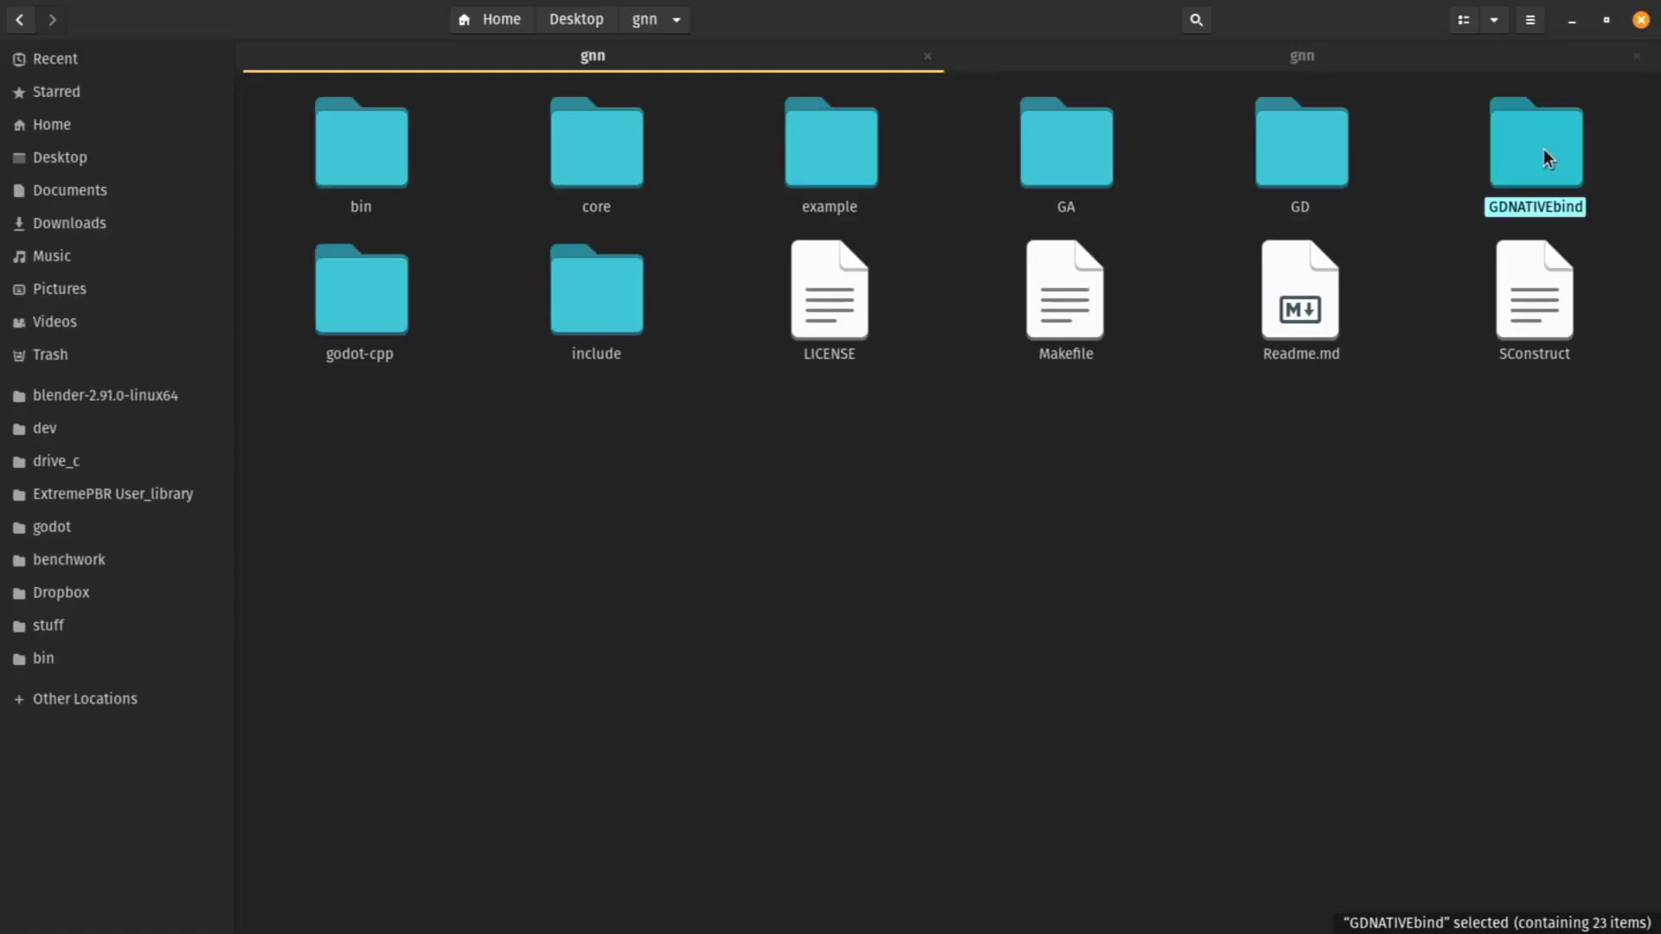
double_click(1543, 148)
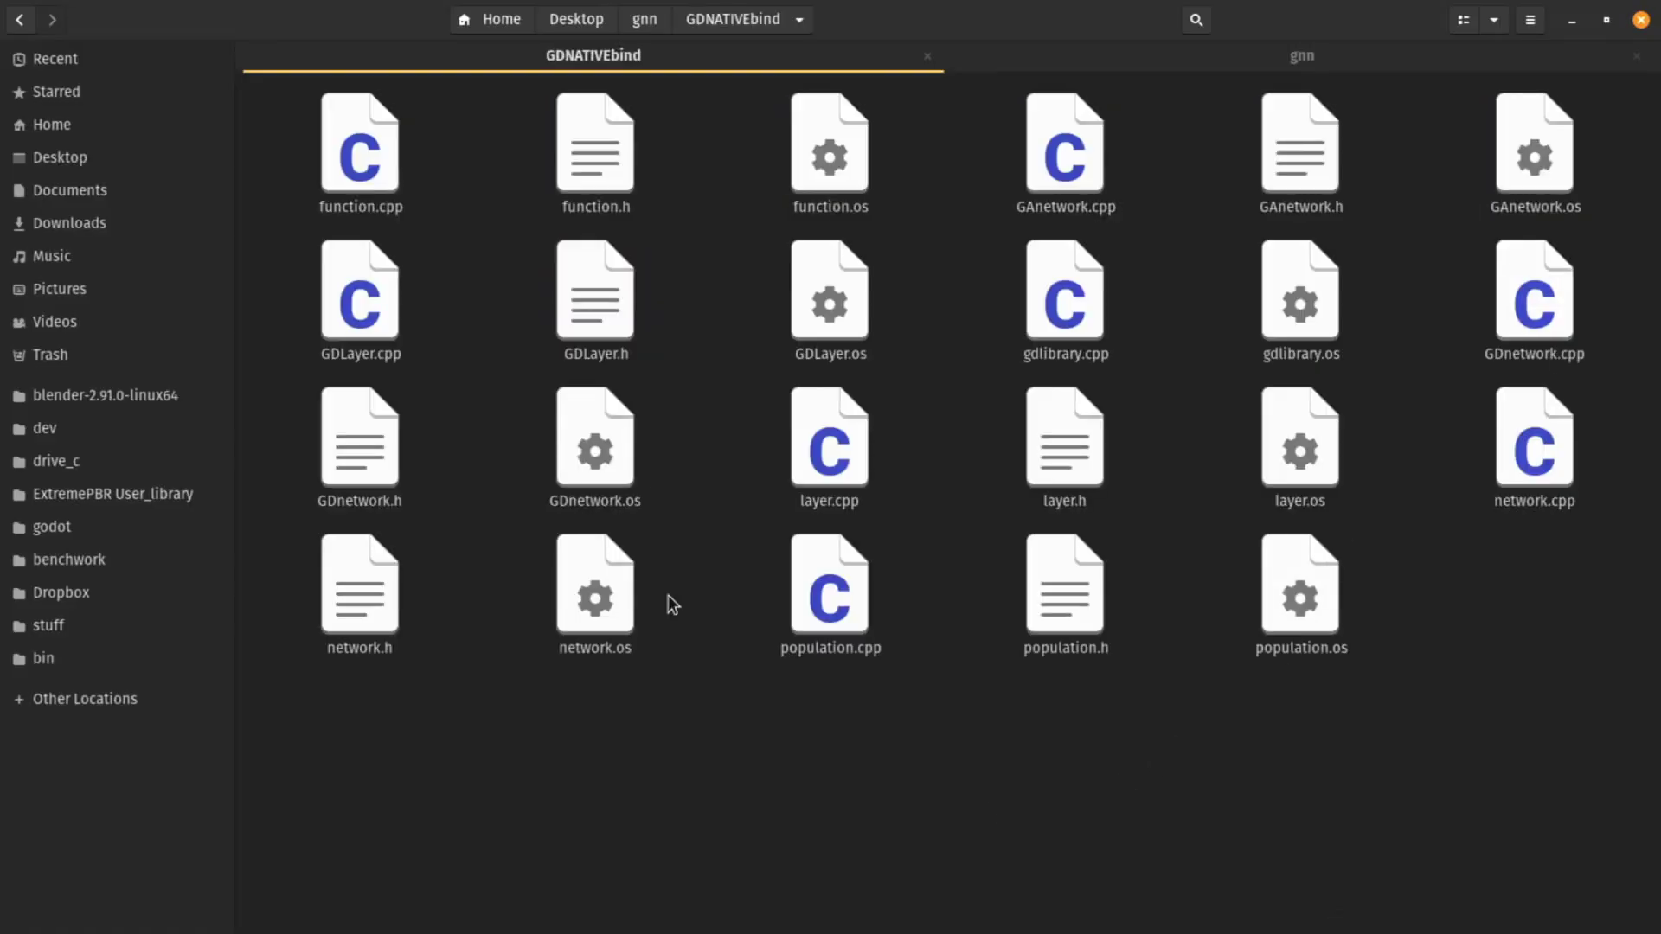
left_click(661, 26)
left_click(1284, 160)
left_click(1055, 168, "ctrl")
left_click(597, 151, "ctrl")
left_click(592, 356, "ctrl")
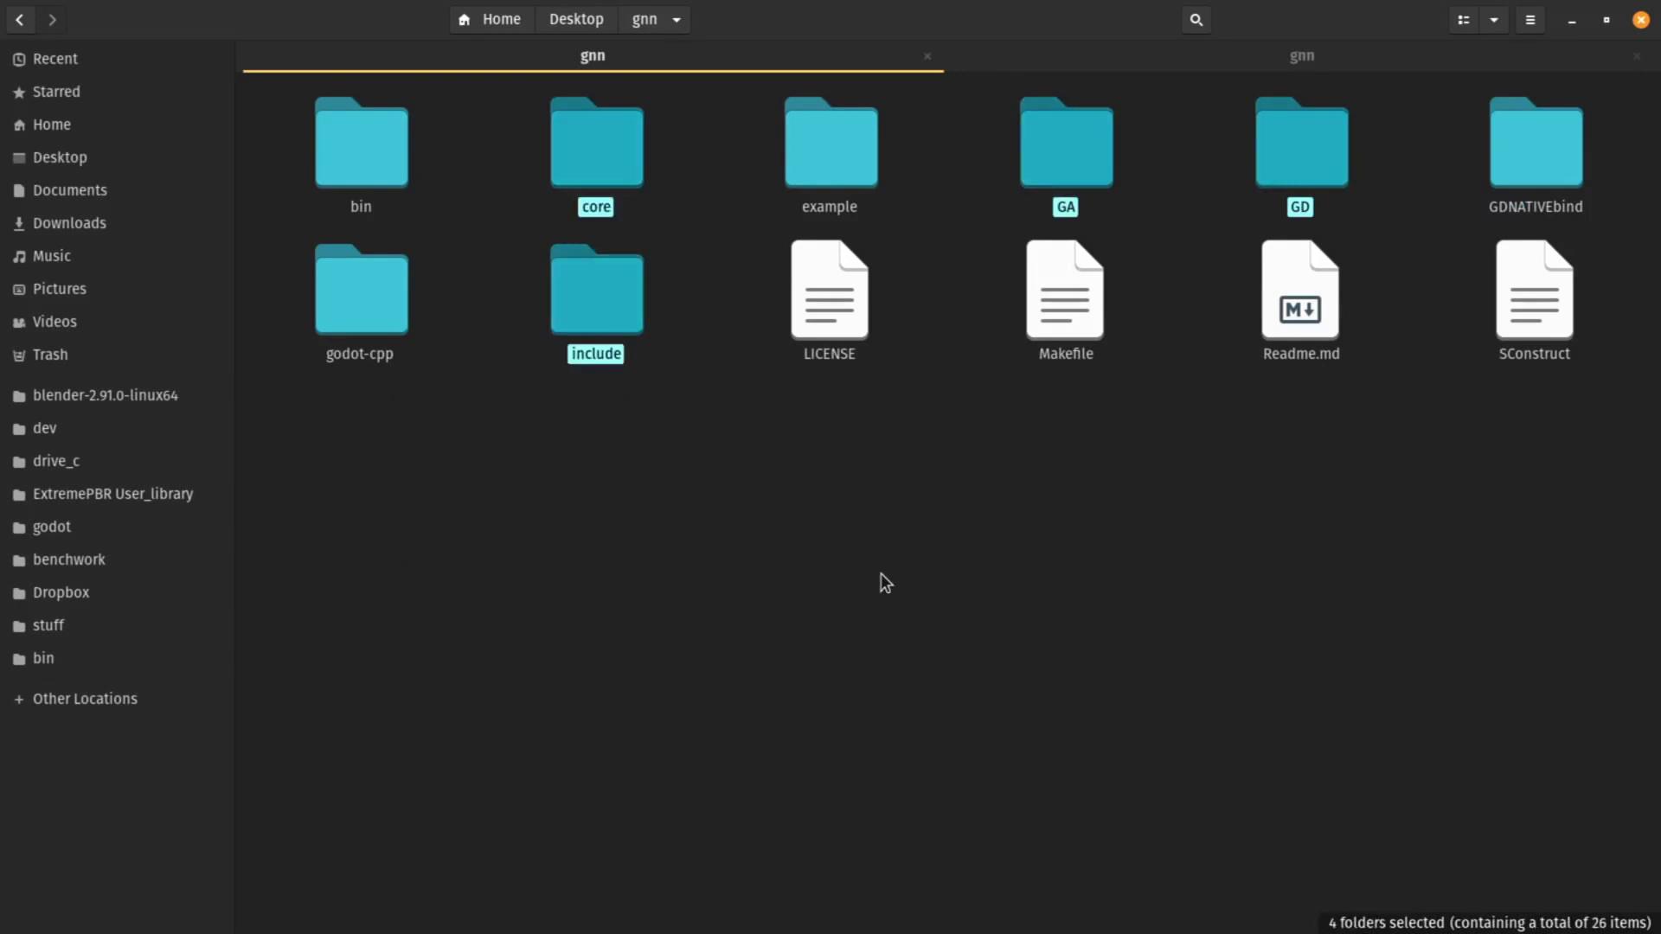
left_click(989, 557)
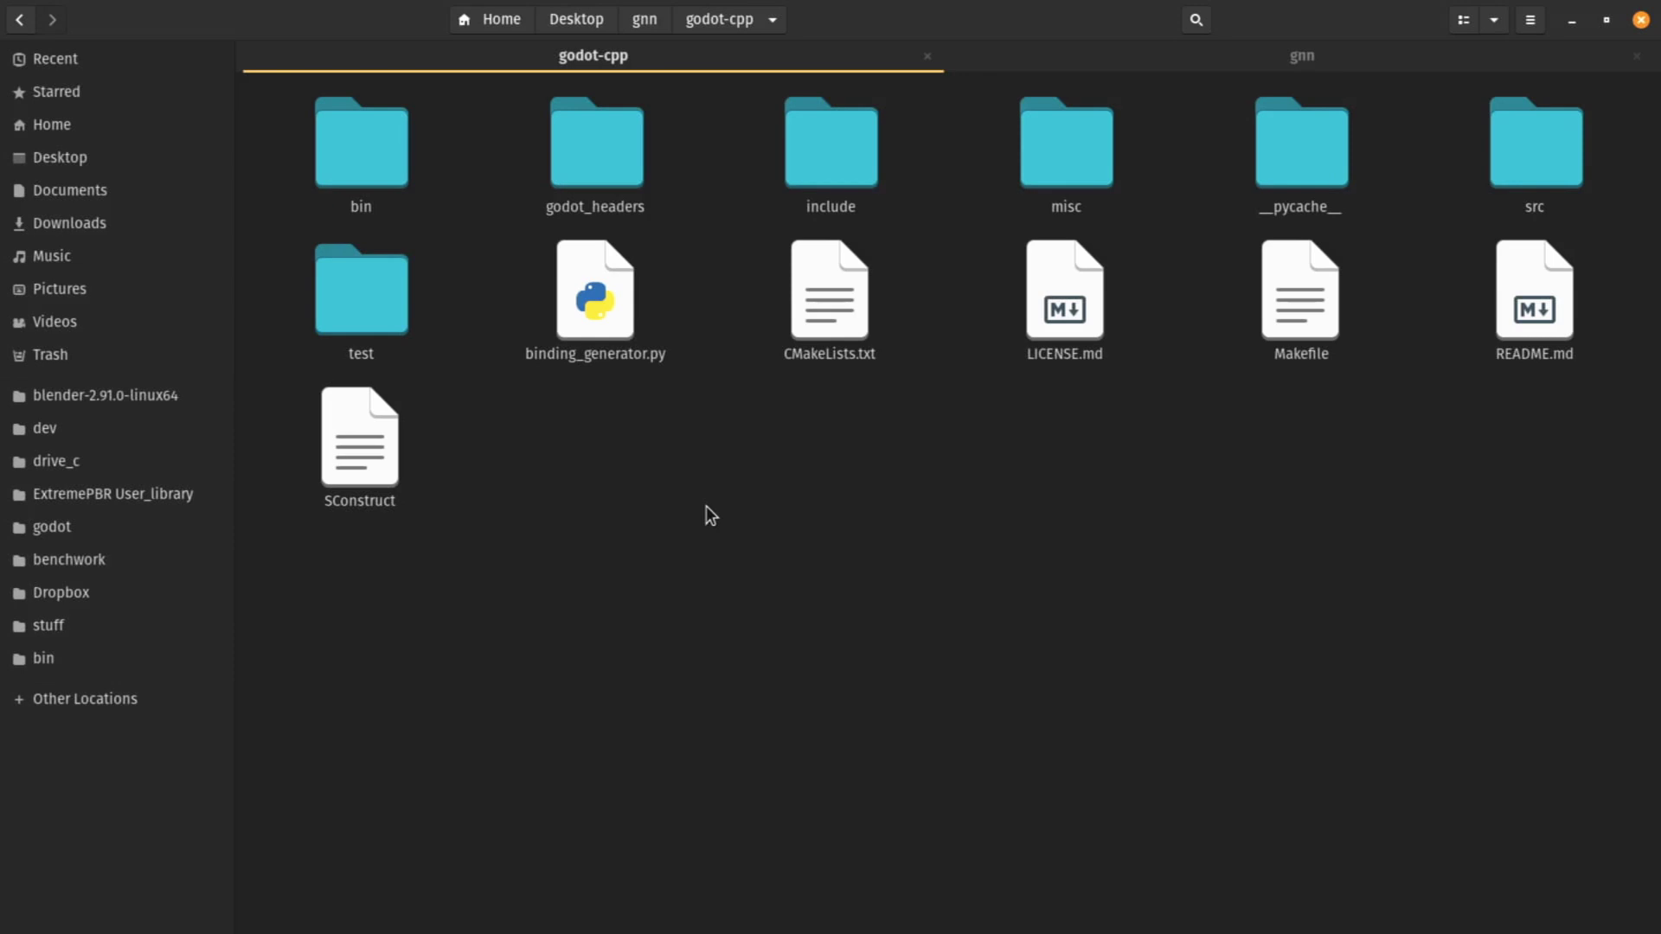
Open godot-cpp's bin folder and check libgodot-cpp.linux.debug.64.a (235.5 MB) is there.
right_click(714, 502)
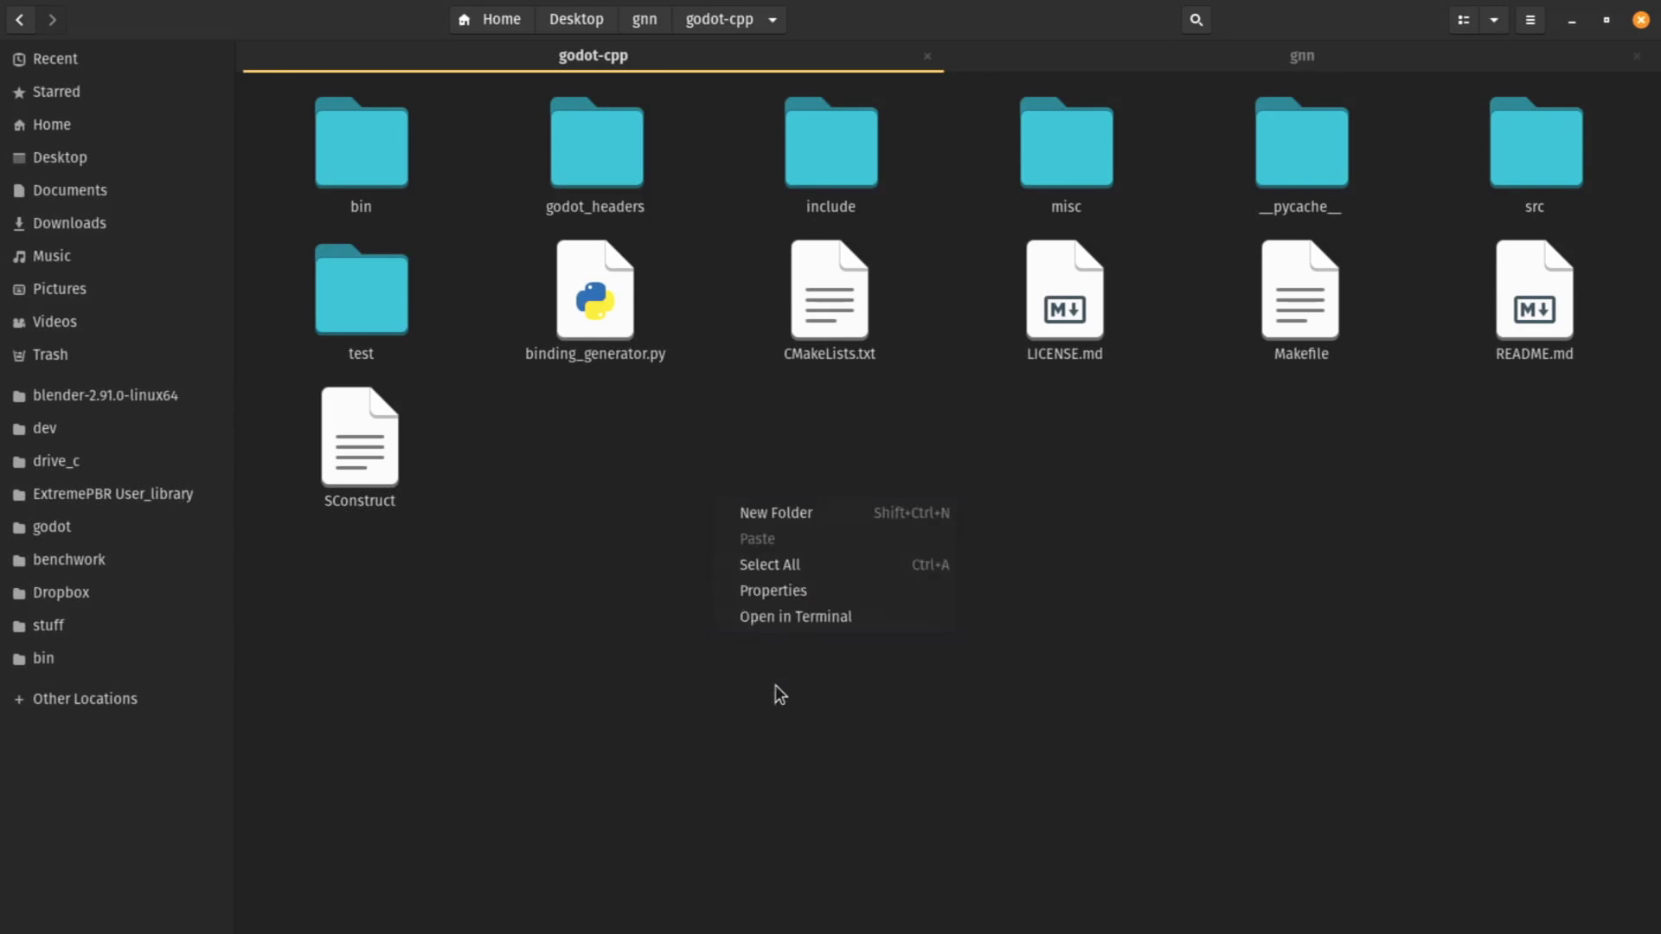
double_click(367, 208)
left_click_drag(526, 296, 361, 116)
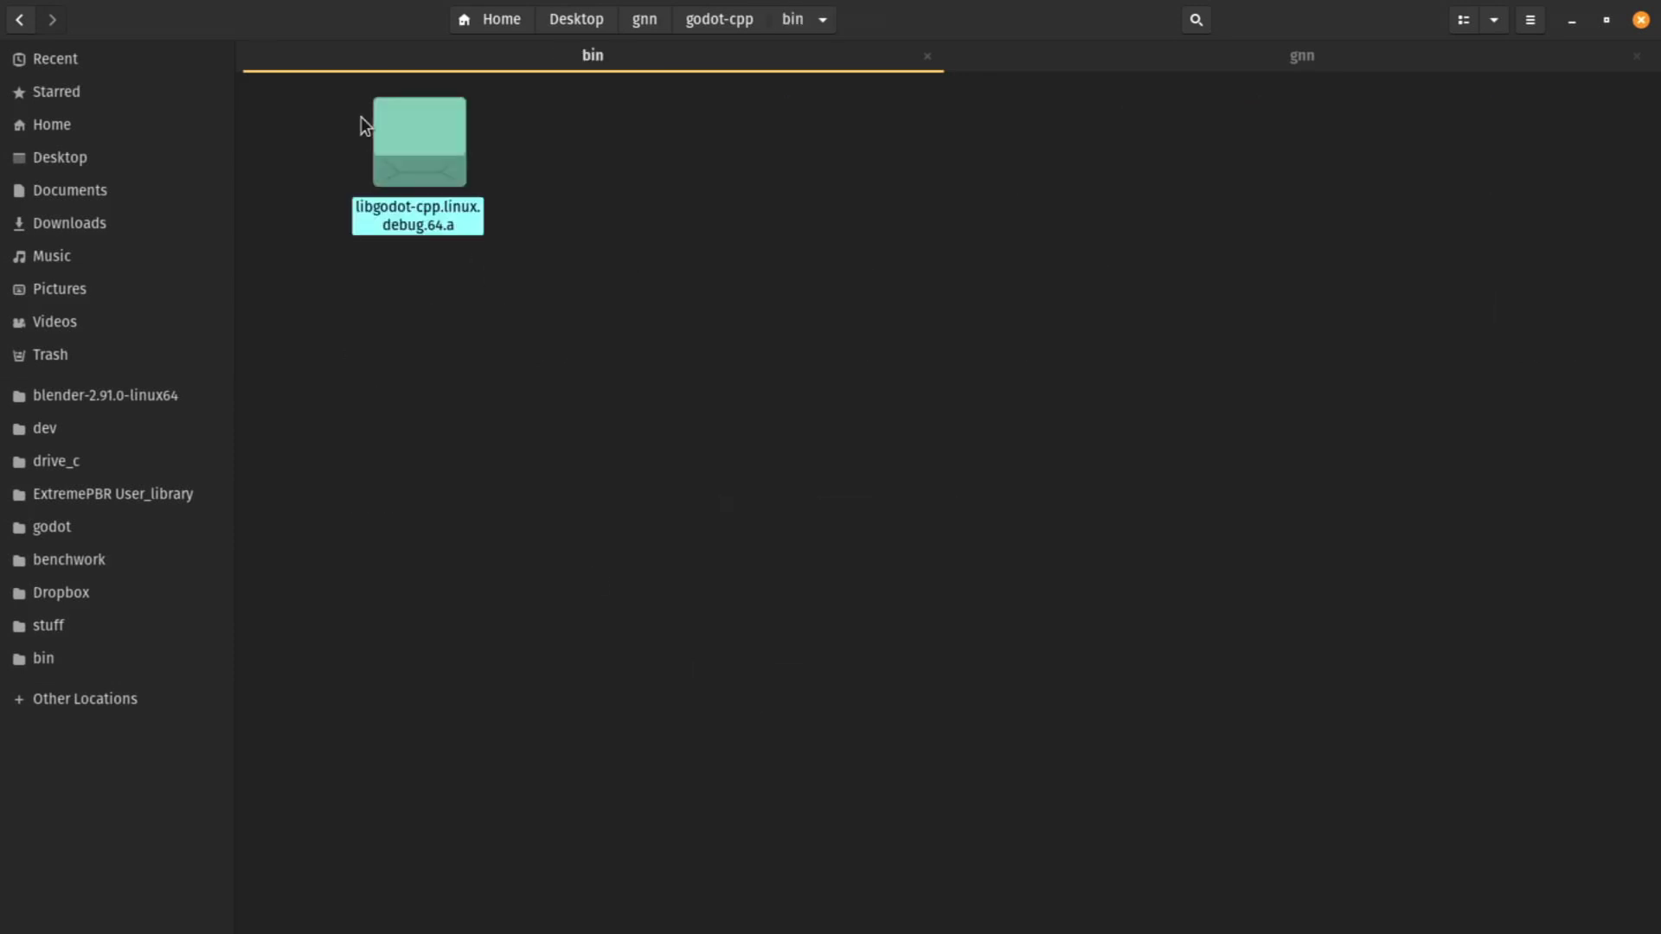
left_click(558, 308)
Navigate back up through godot-cpp to the gnn project folder.
left_click(688, 21)
left_click(644, 19)
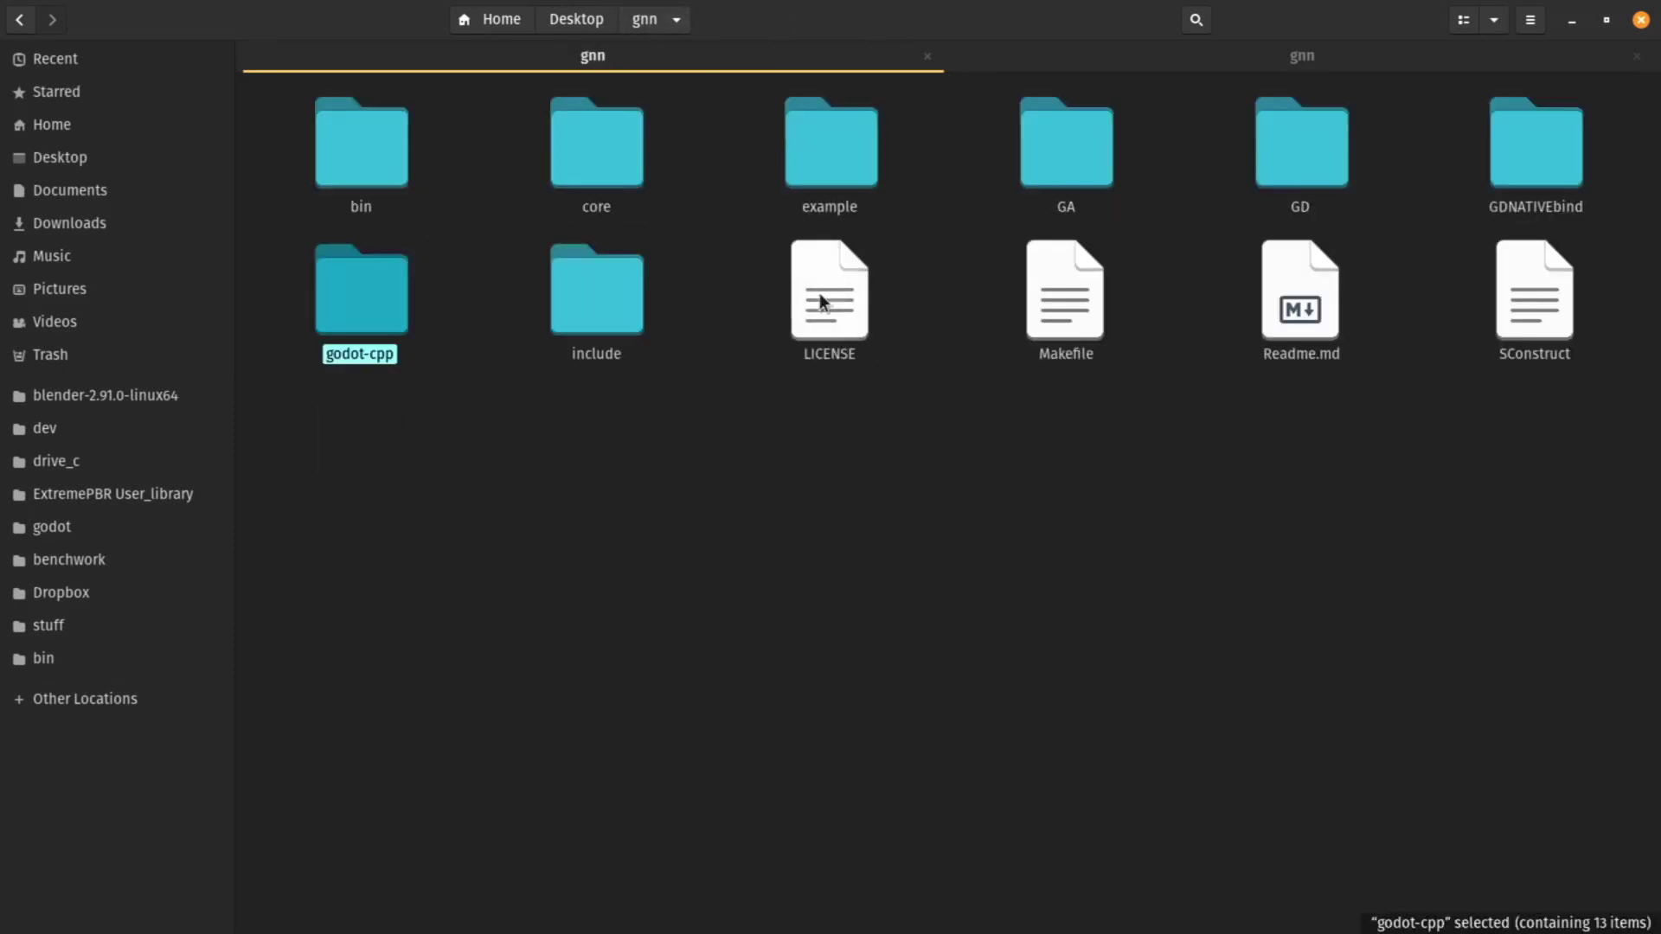
left_click(864, 505)
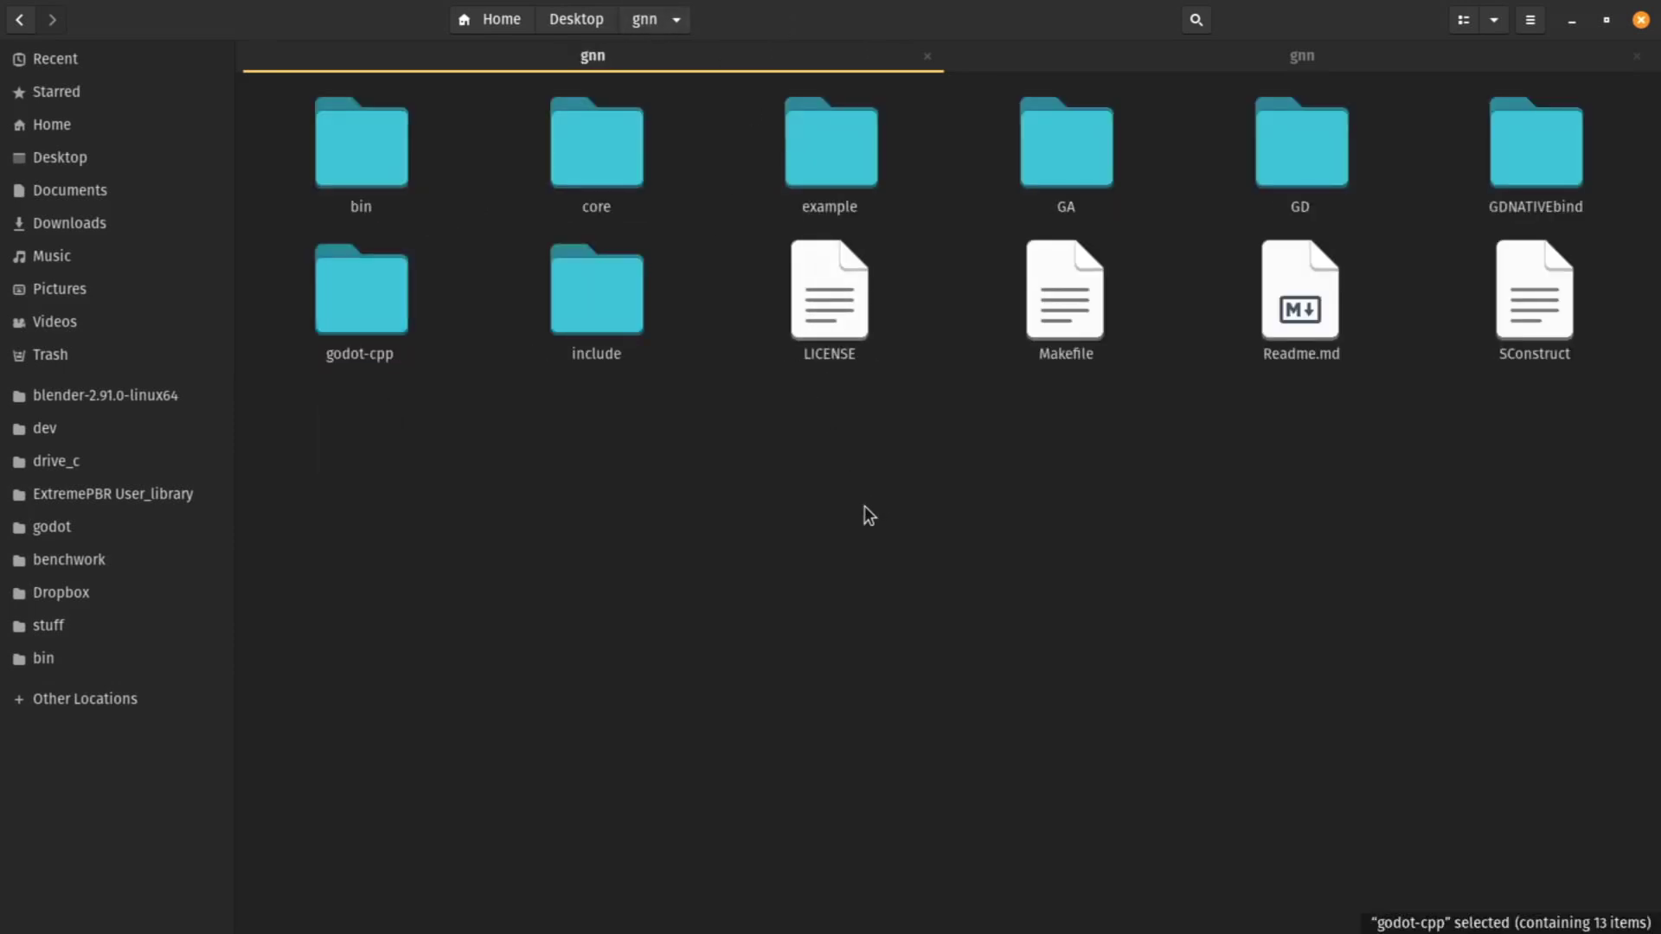
right_click(608, 498)
Open a terminal in gnn and run 'scons platform=linux' to build binx11/libgnn.so.
left_click(713, 614)
left_click_drag(918, 214, 923, 294)
type("scons plat")
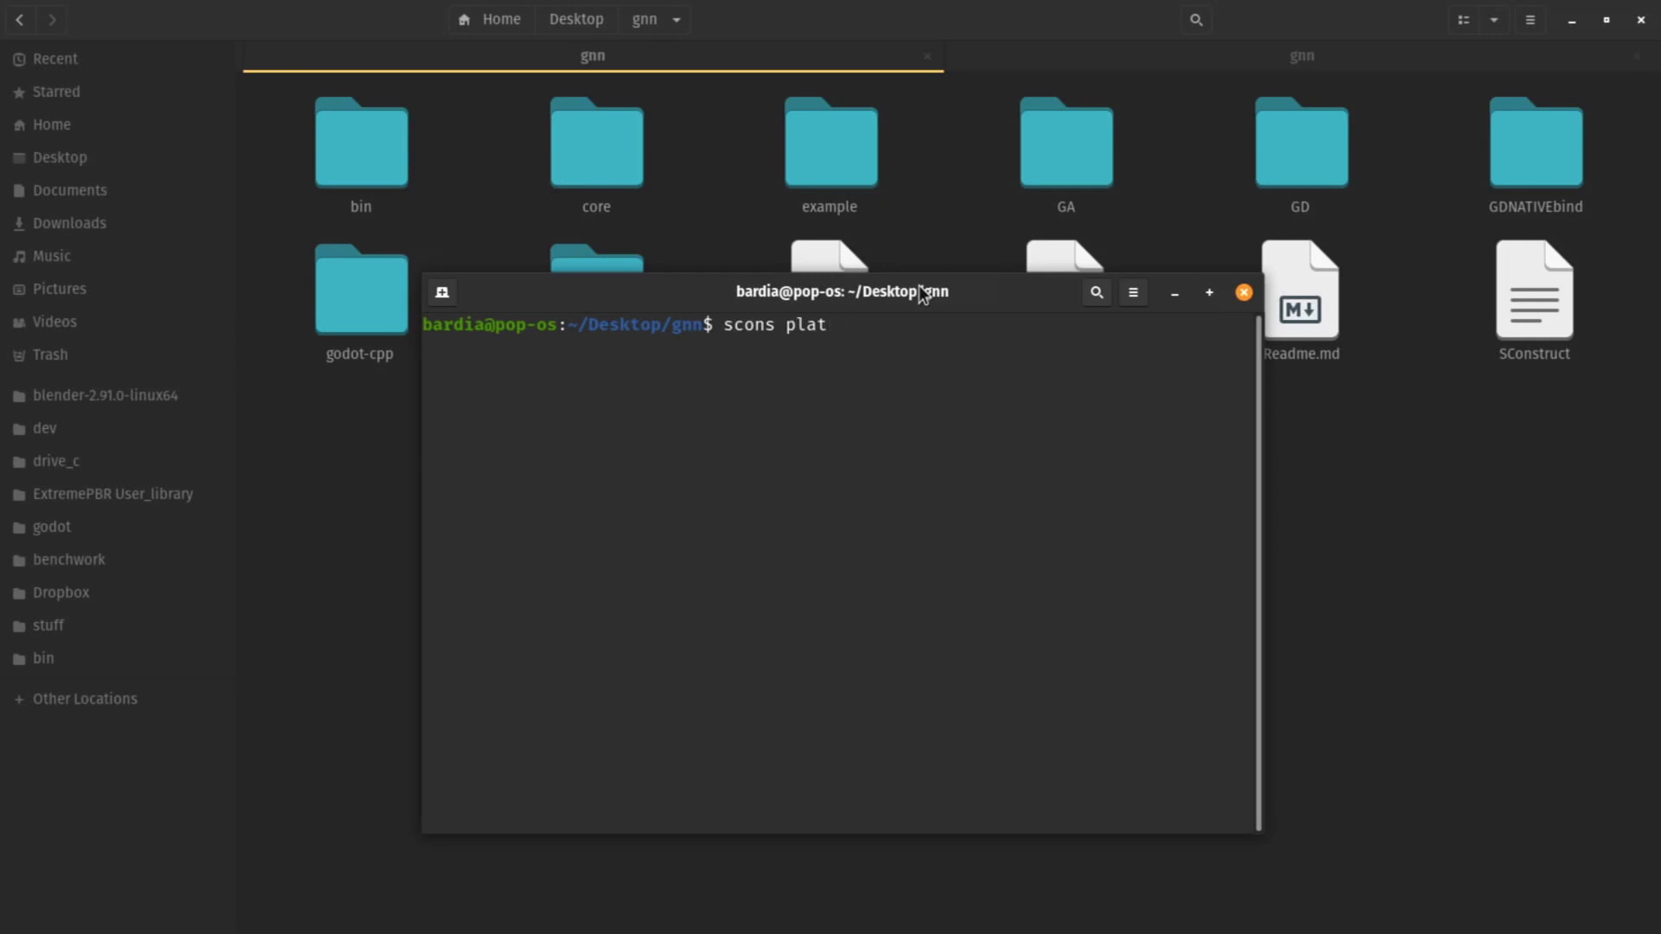
type("form=linux")
key("BackSpace")
key("Return")
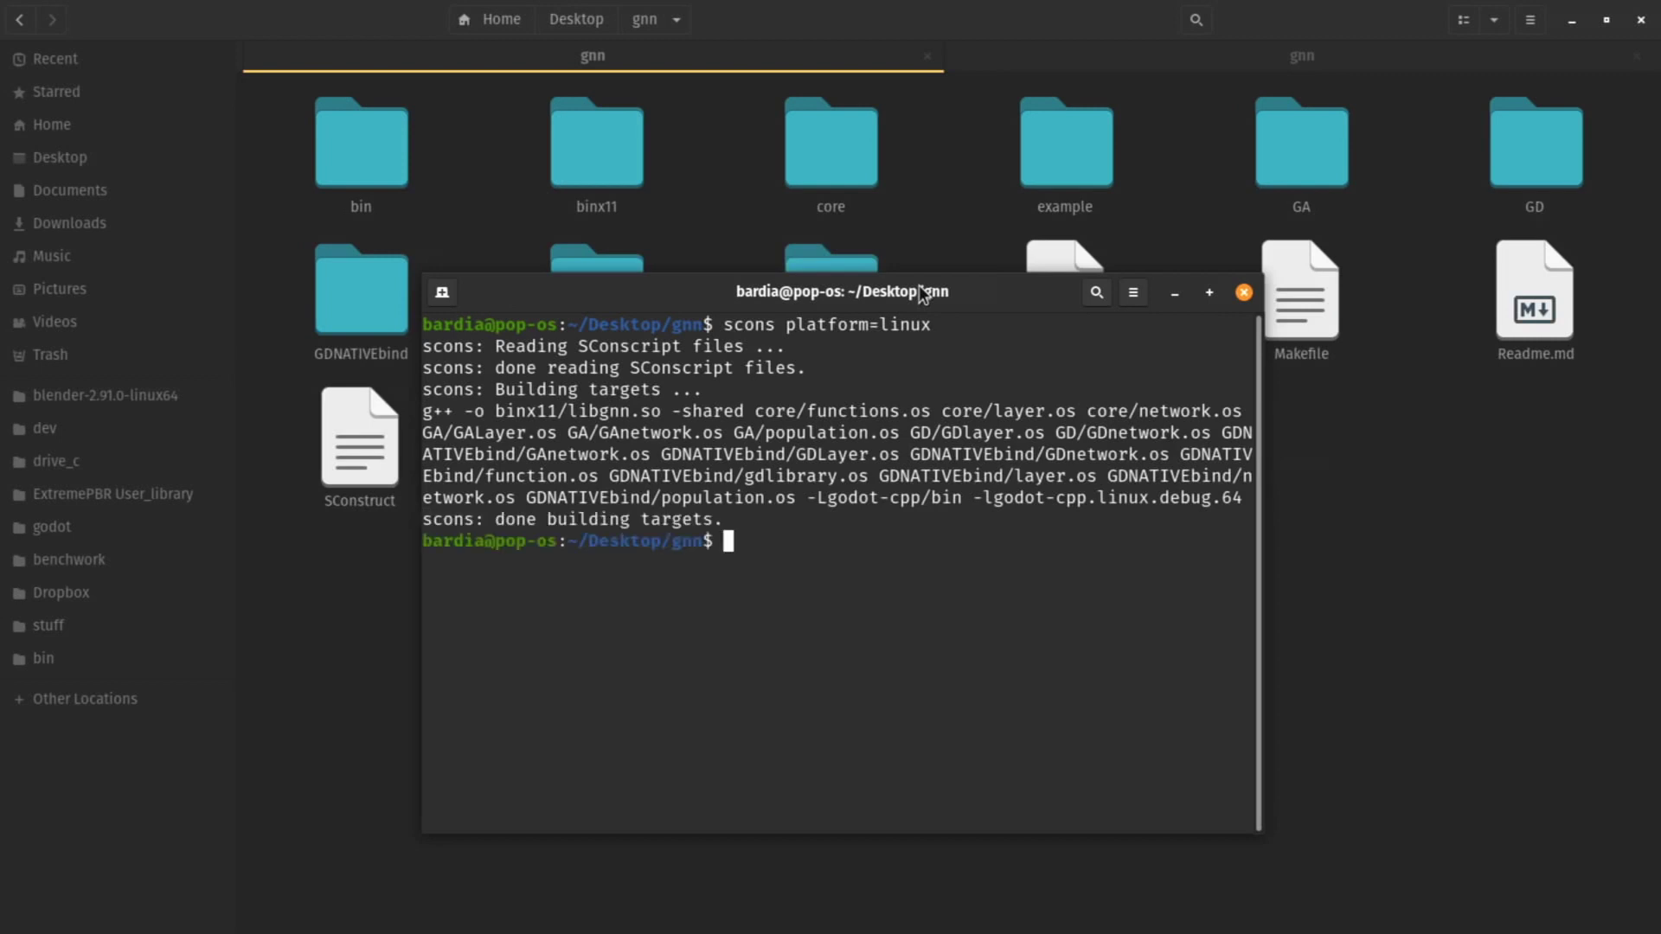
Open the binx11 folder and copy libgnn.so (85.1 MB).
left_click(1174, 293)
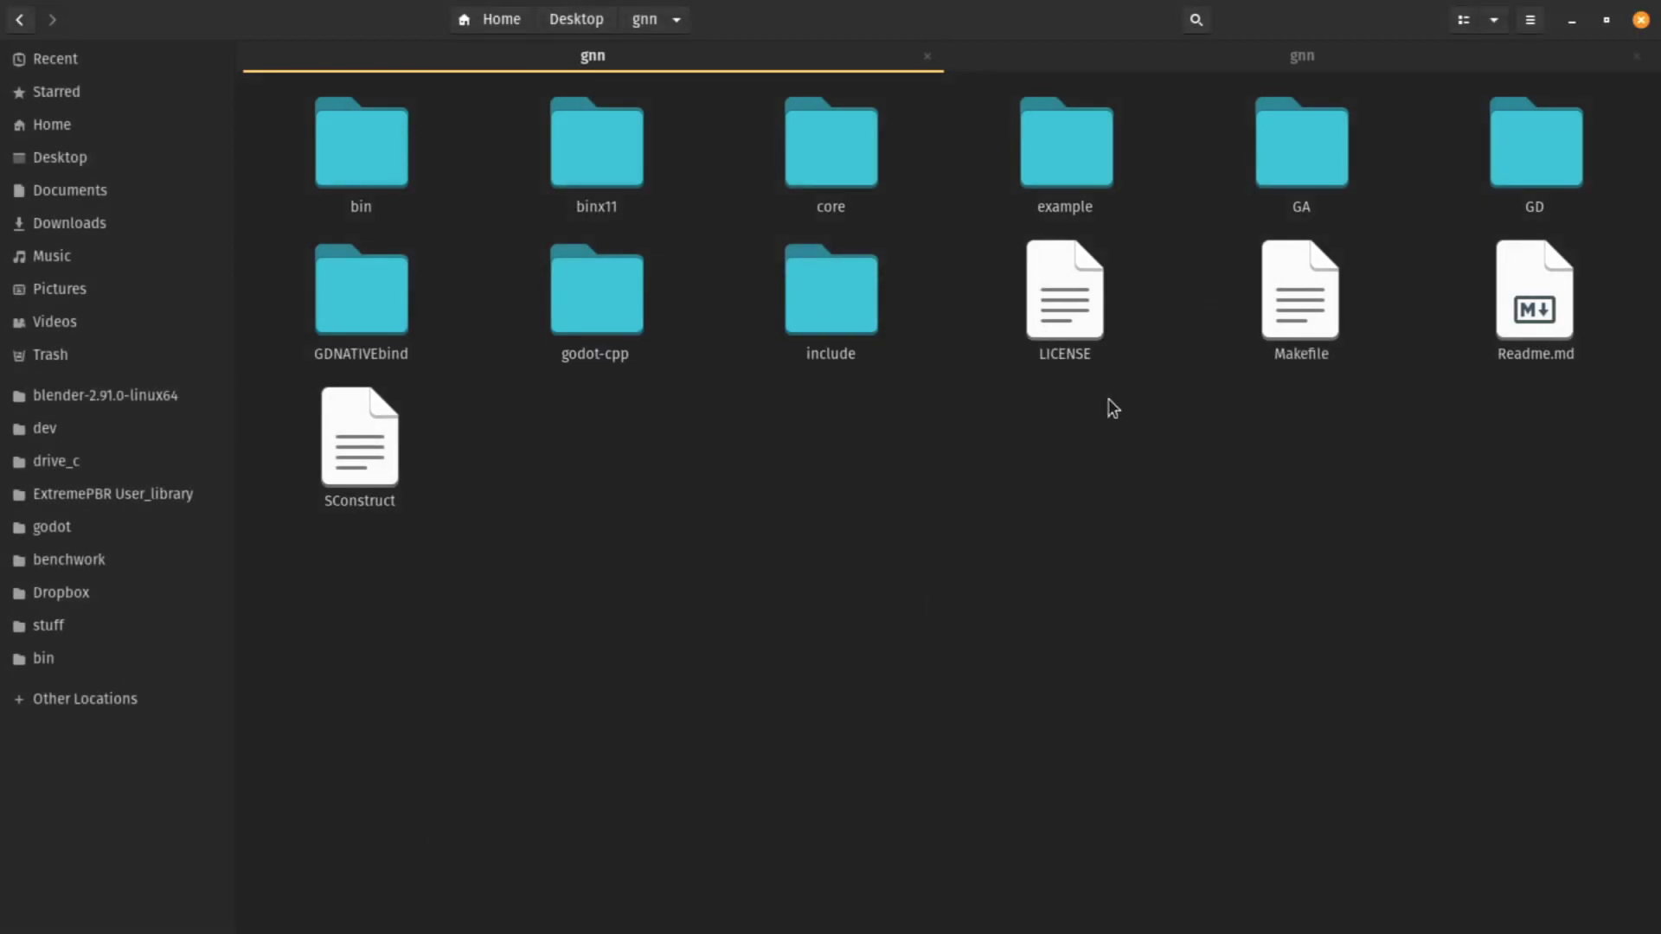
double_click(624, 171)
key("Down")
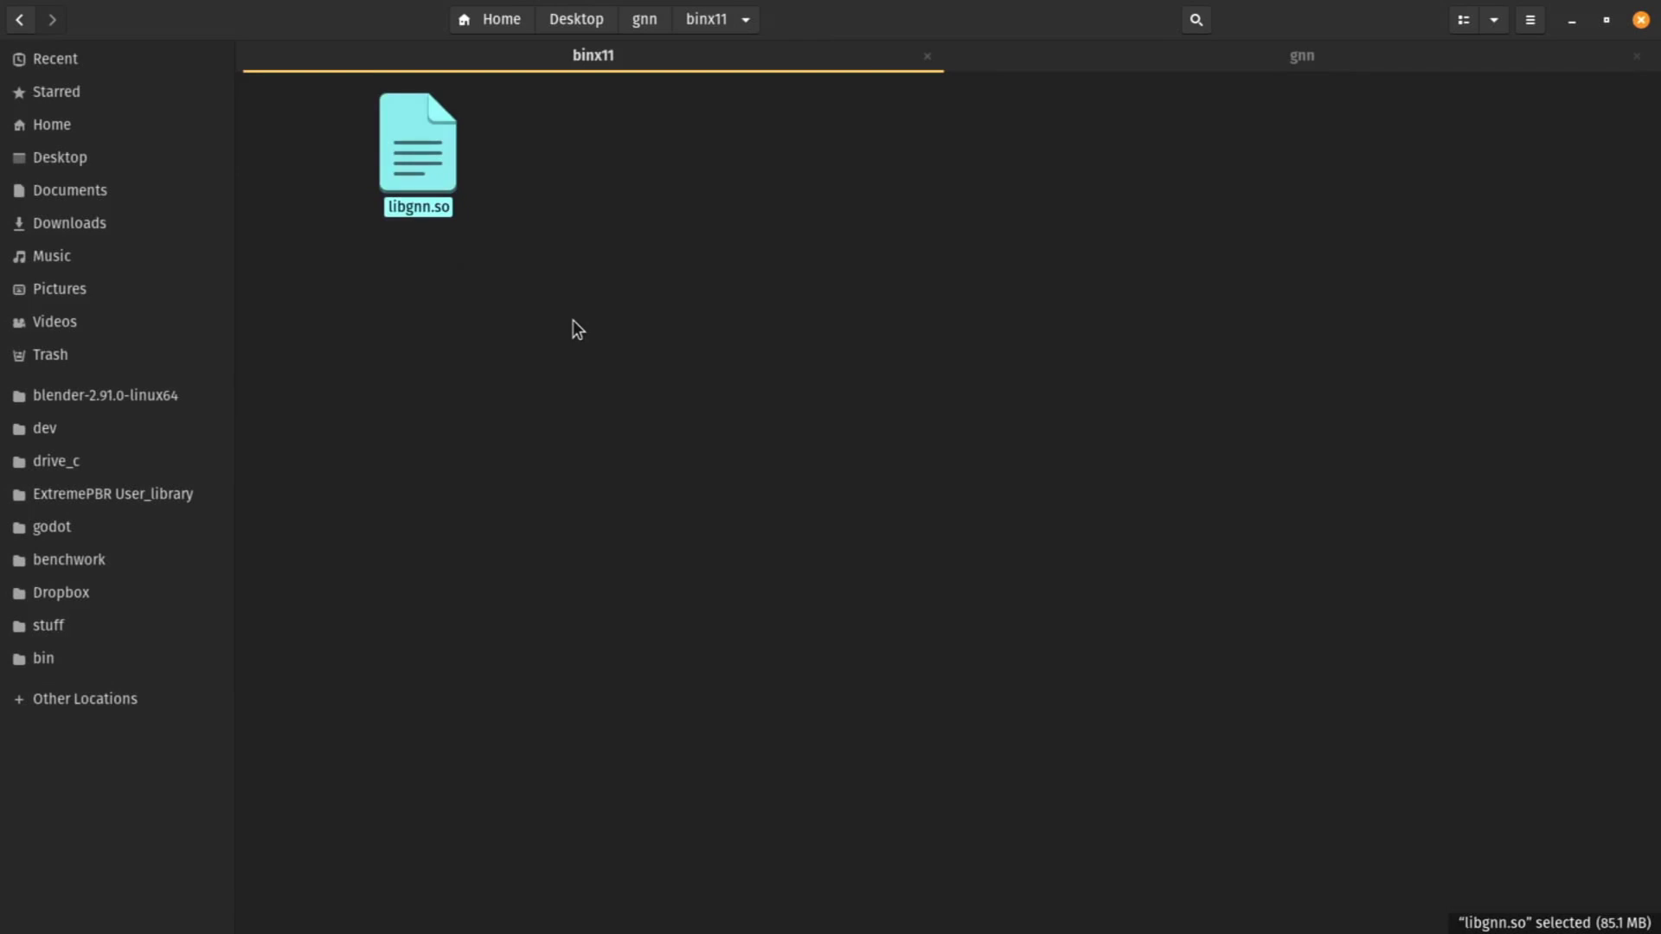
left_click(437, 148)
Go back through the gnn folder to the Desktop.
left_click(636, 178)
left_click(644, 19)
left_click(576, 19)
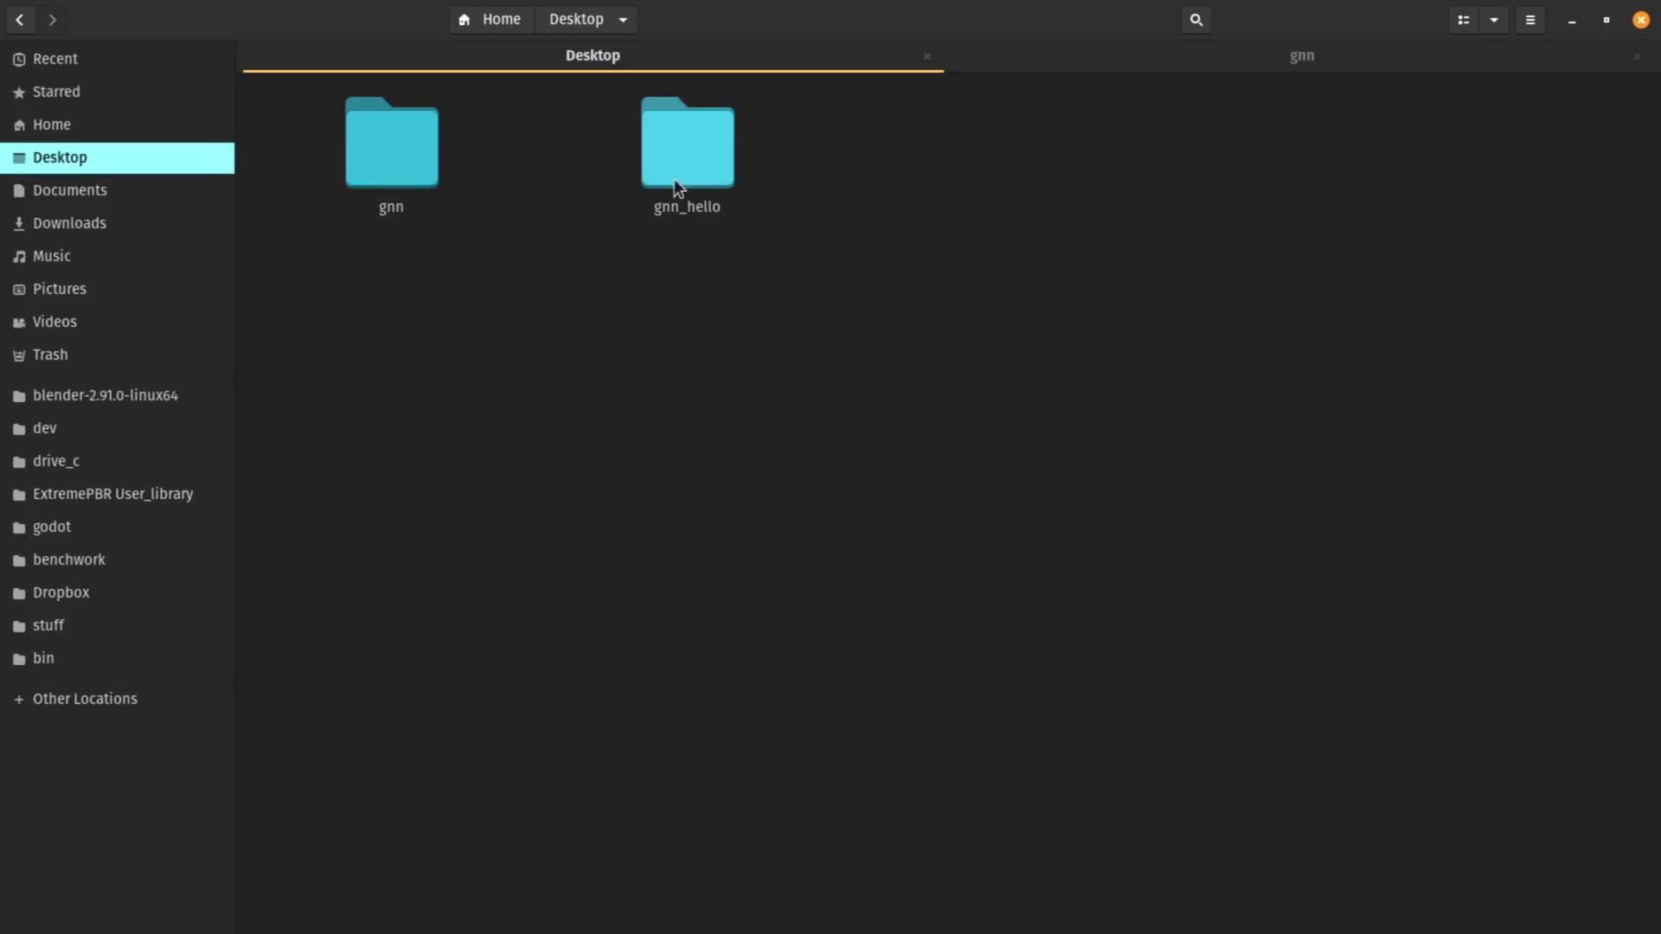
Create a new folder named 'lib' inside gnn_hello.
double_click(676, 151)
right_click(550, 404)
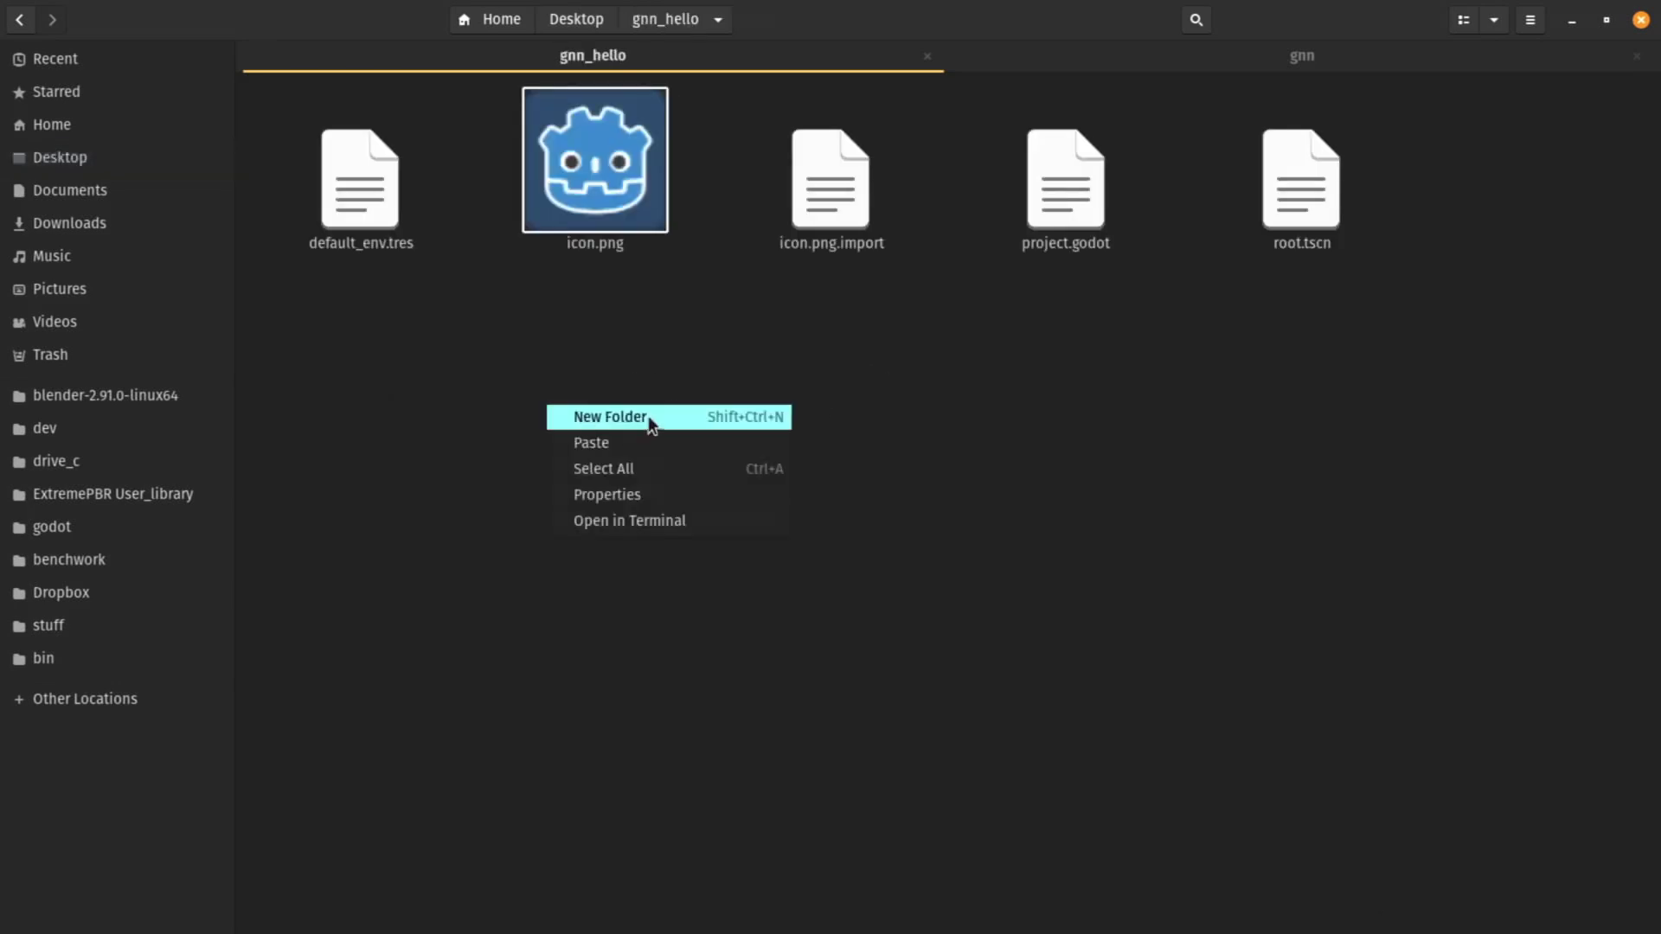
left_click(641, 422)
type("lib")
key("Return")
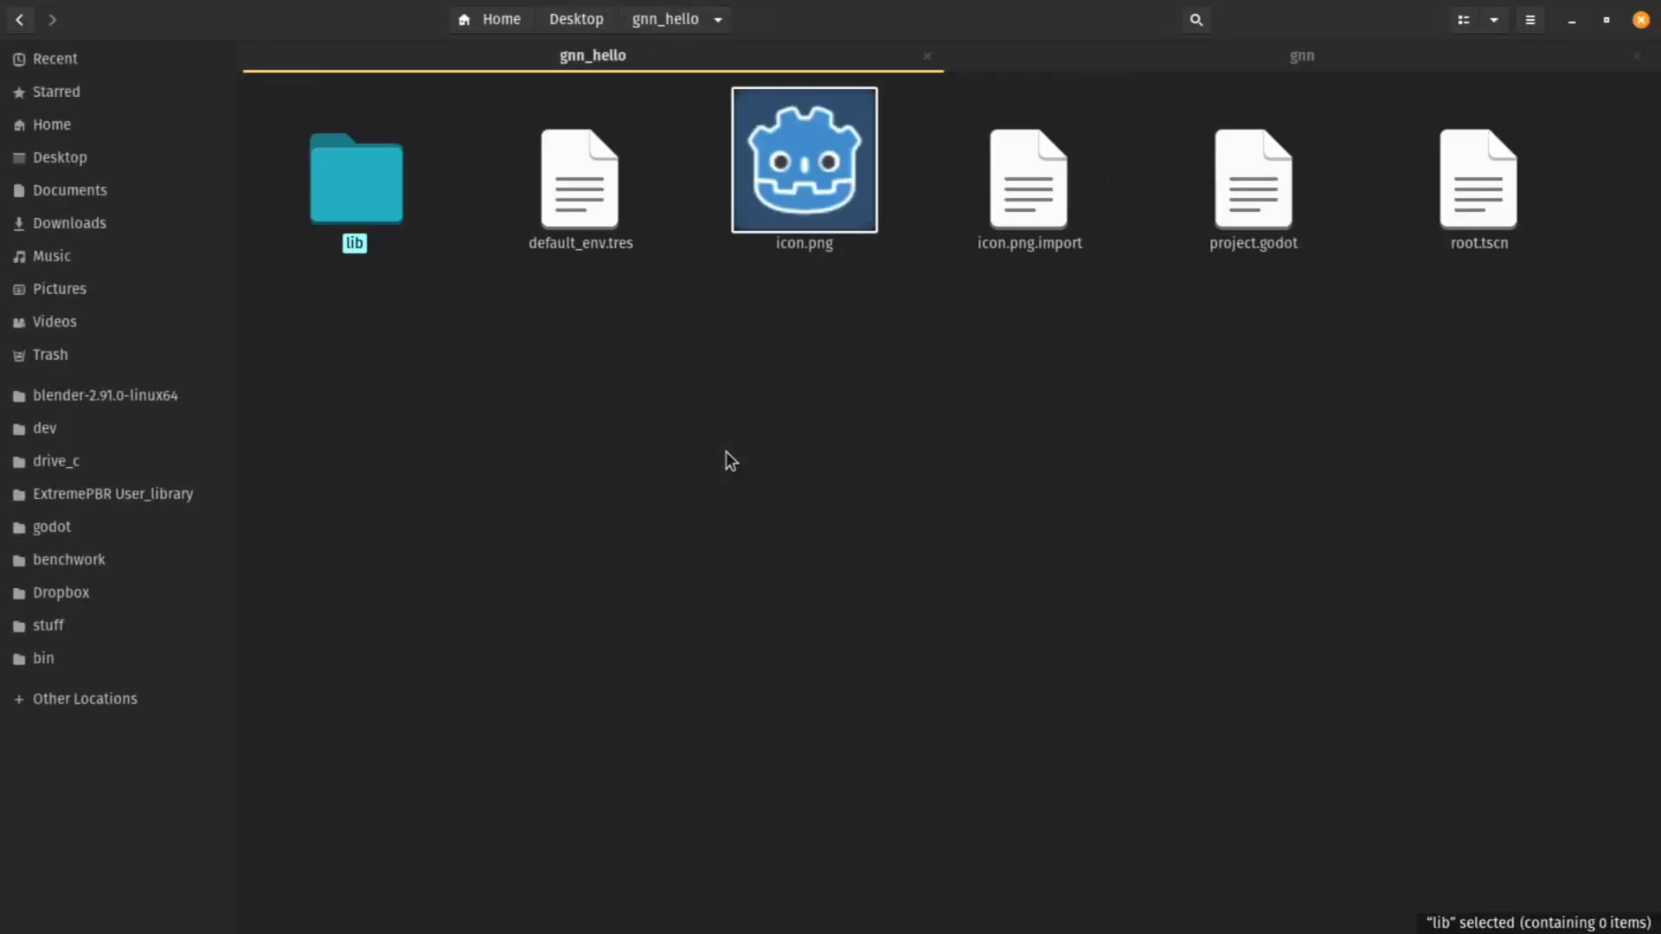
Paste libgnn.so into the lib folder, then switch to the Godot editor.
key("Return")
right_click(688, 312)
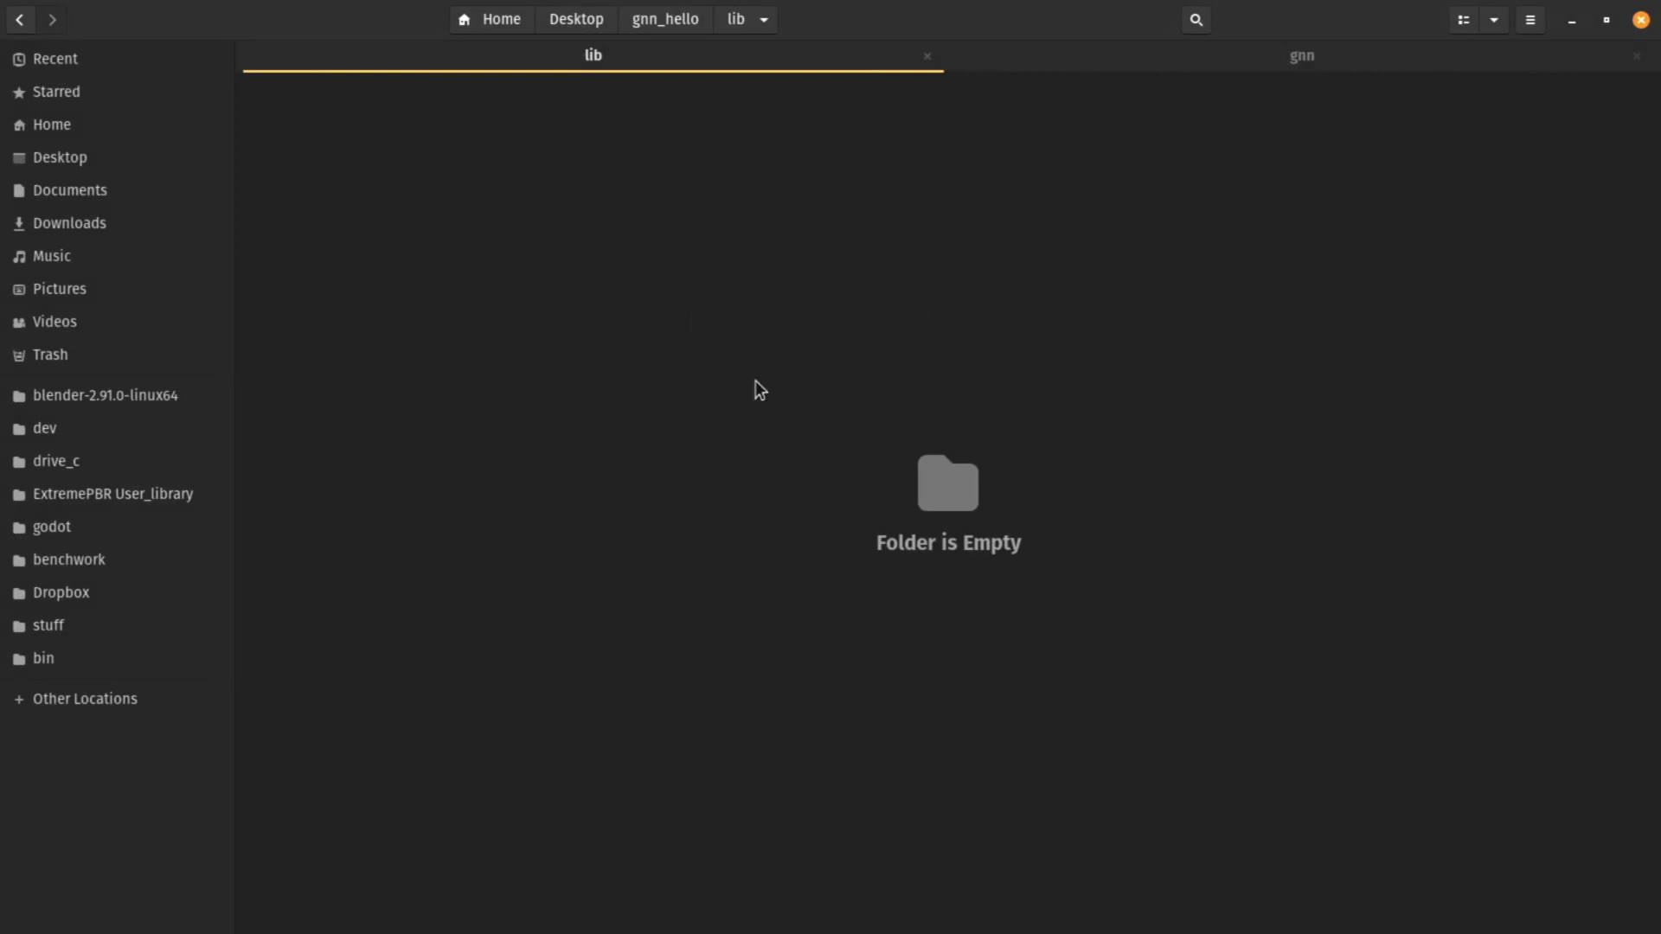
left_click(816, 356)
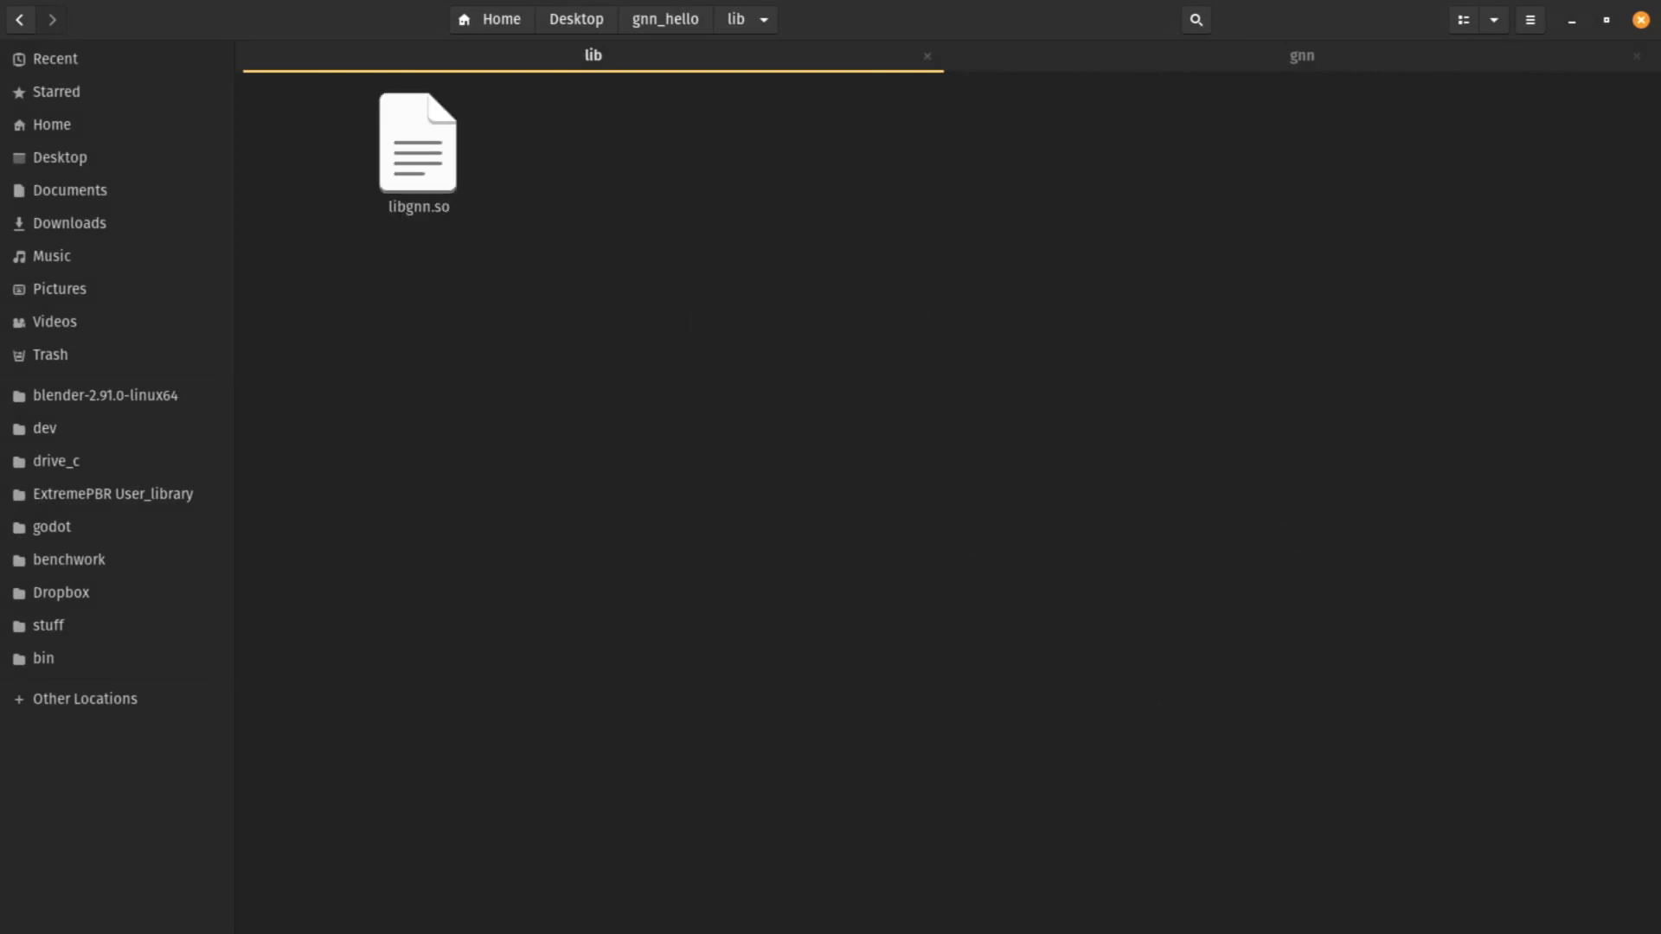
key("alt+Tab")
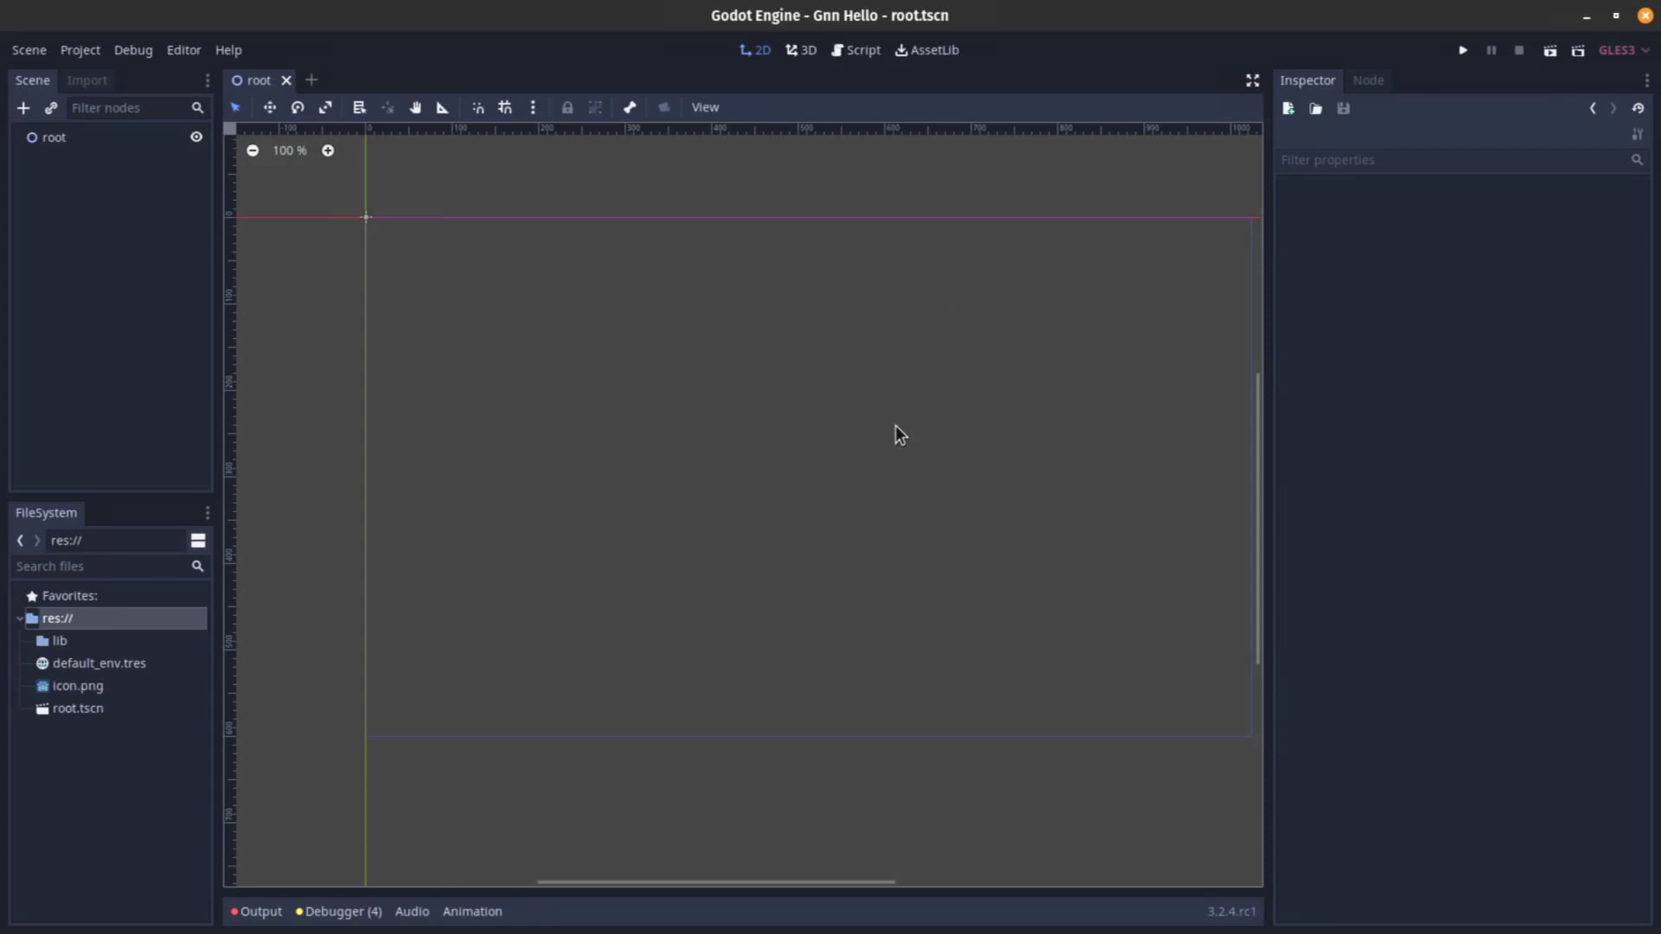
Create a new GDNativeLibrary resource from the Inspector by searching 'gdna'.
left_click(1288, 108)
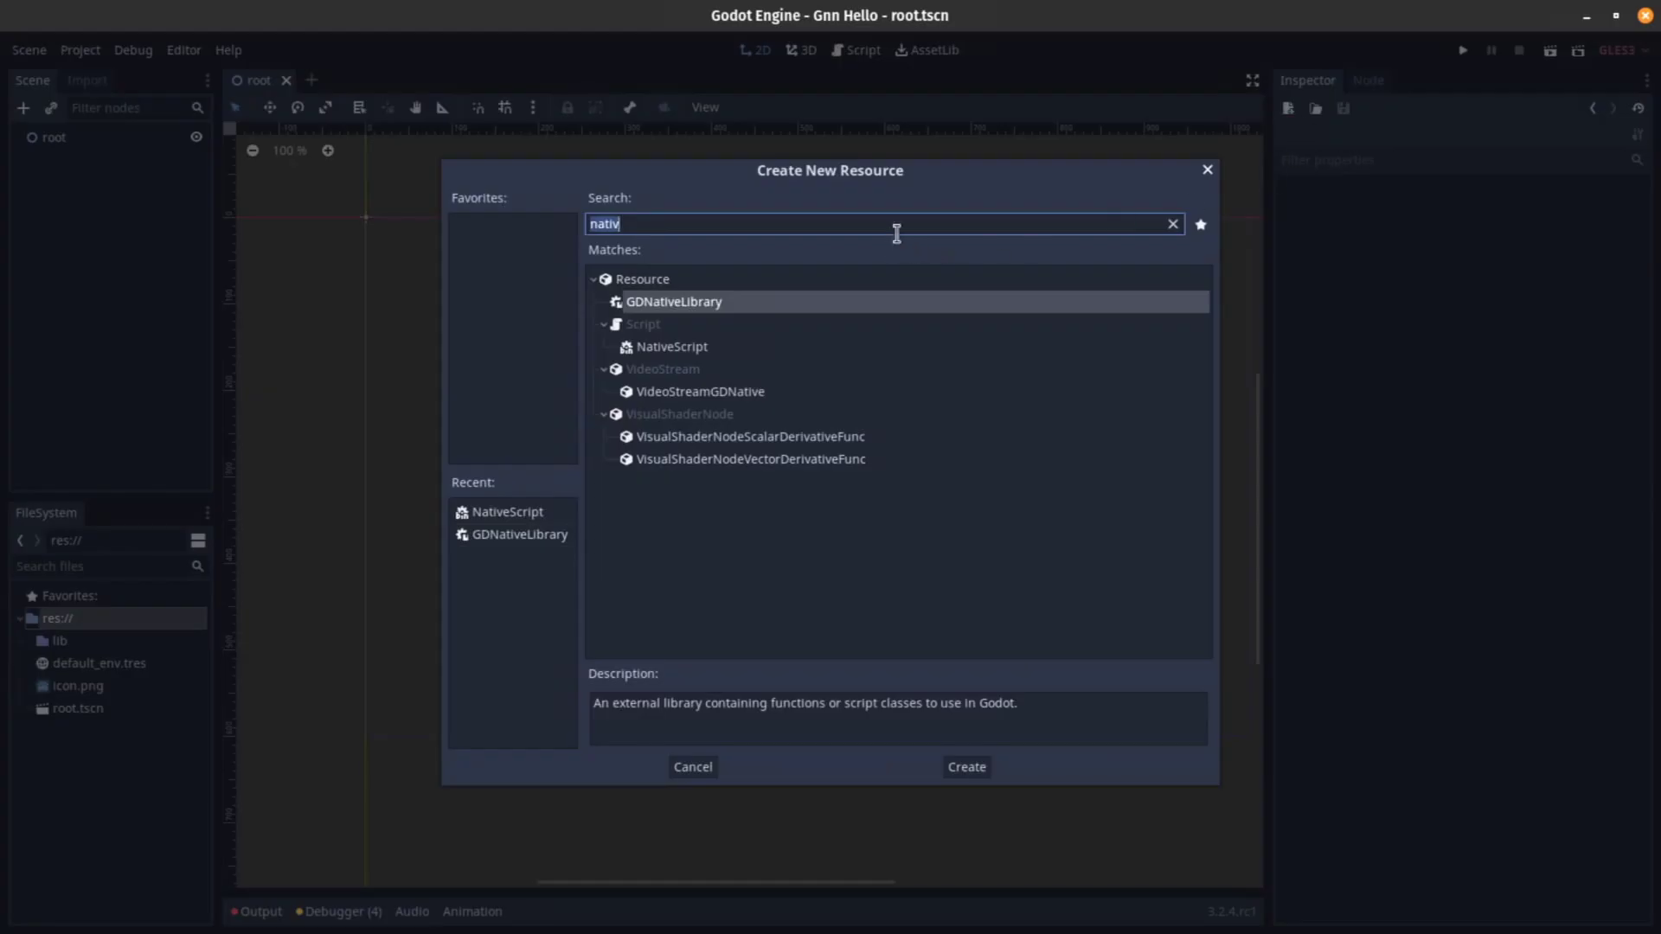
left_click(1173, 224)
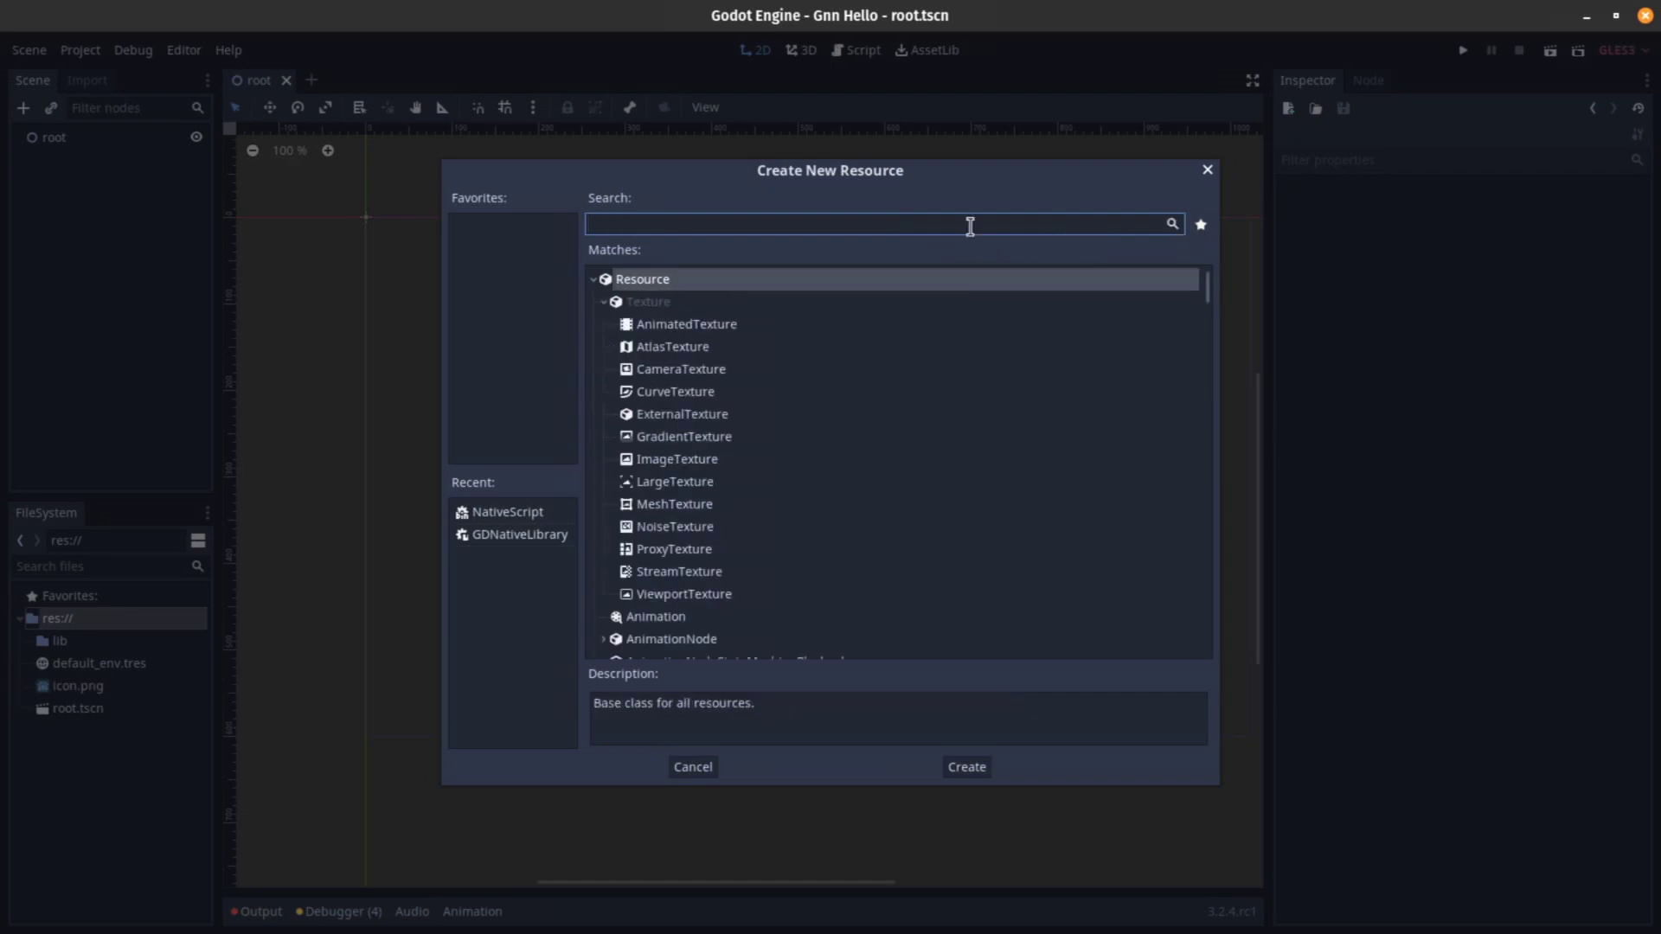
type("gdna")
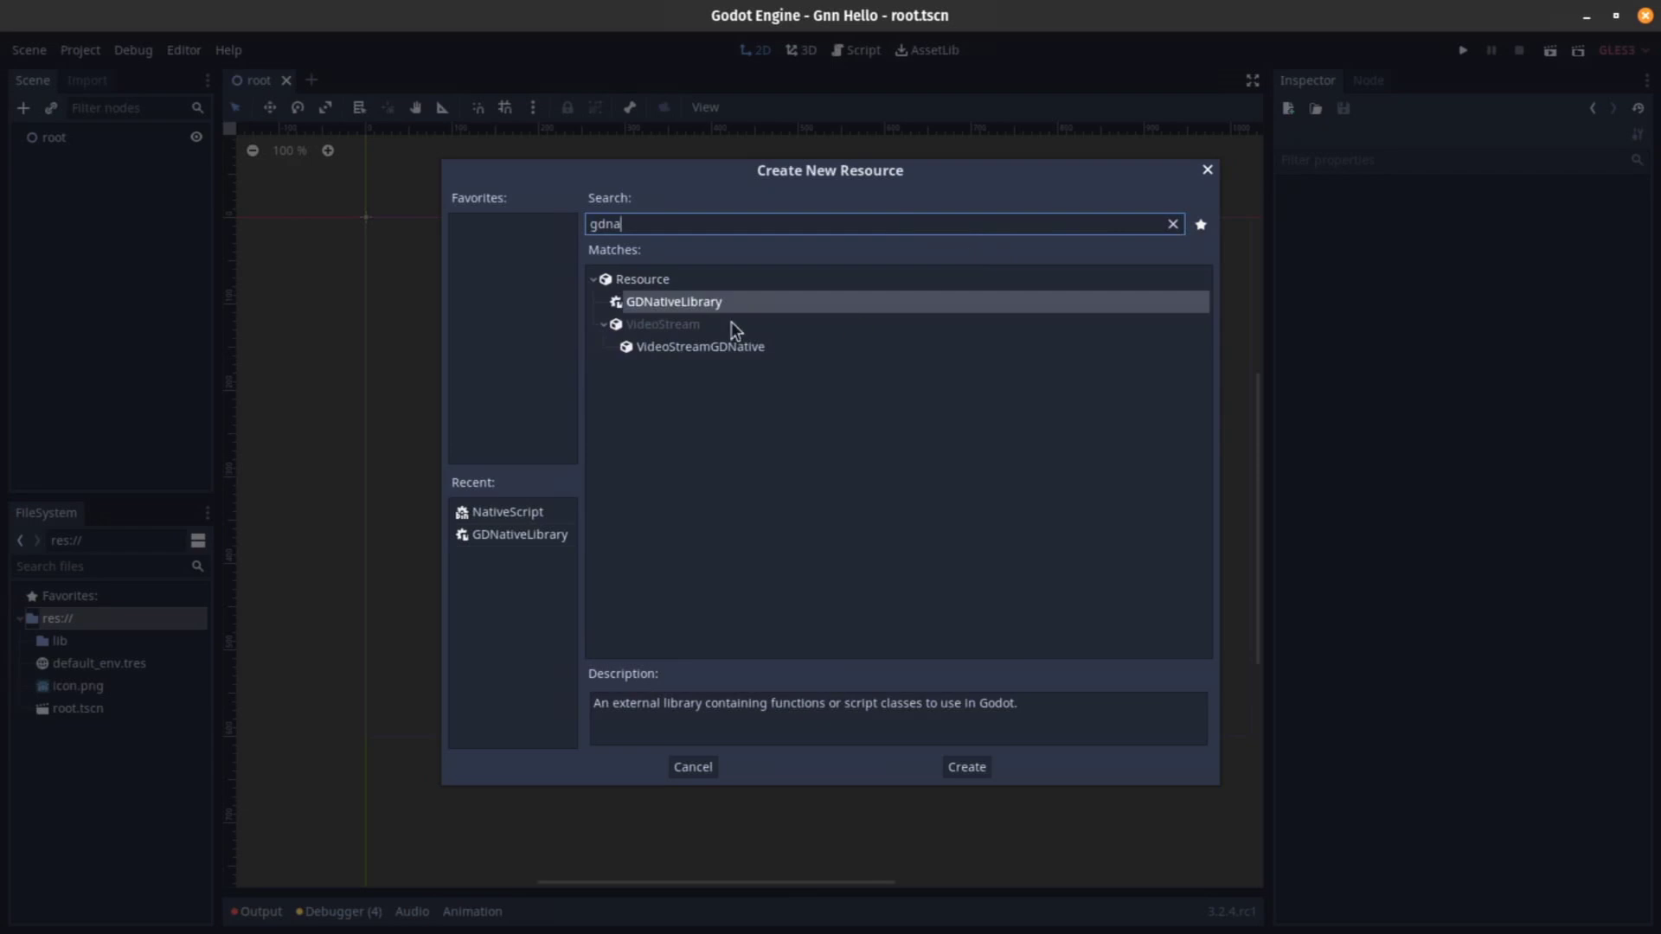
double_click(683, 301)
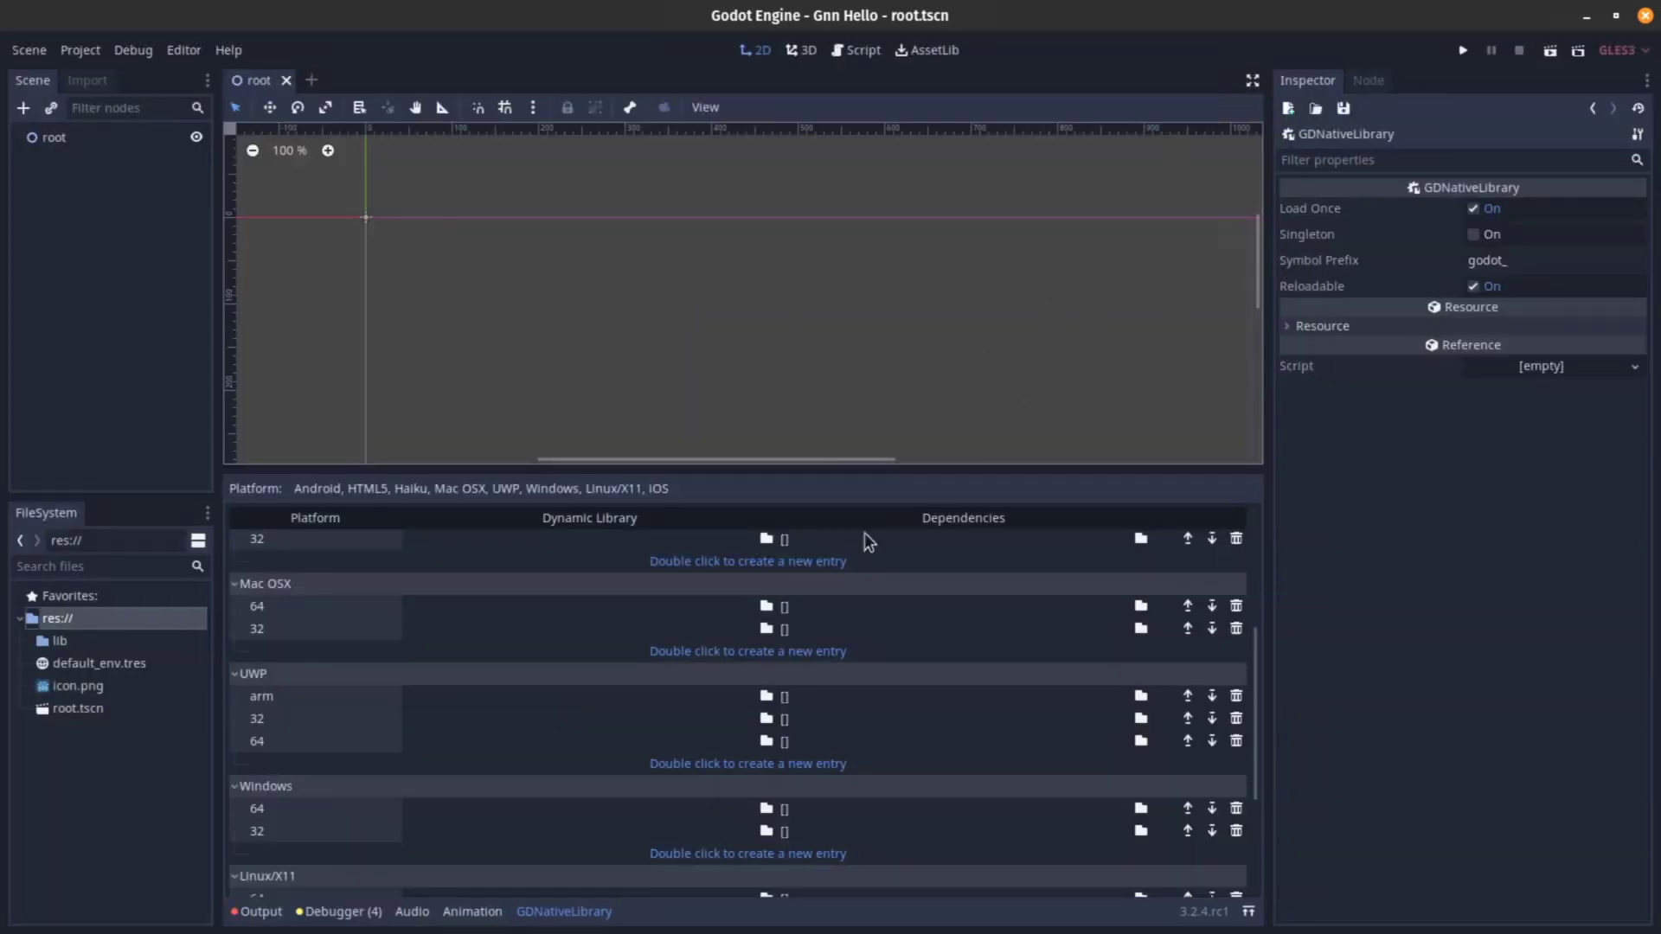
Assign res://lib/libgnn.so to the Linux/X11 64-bit row, then collapse the library panel.
left_click_drag(801, 468, 863, 213)
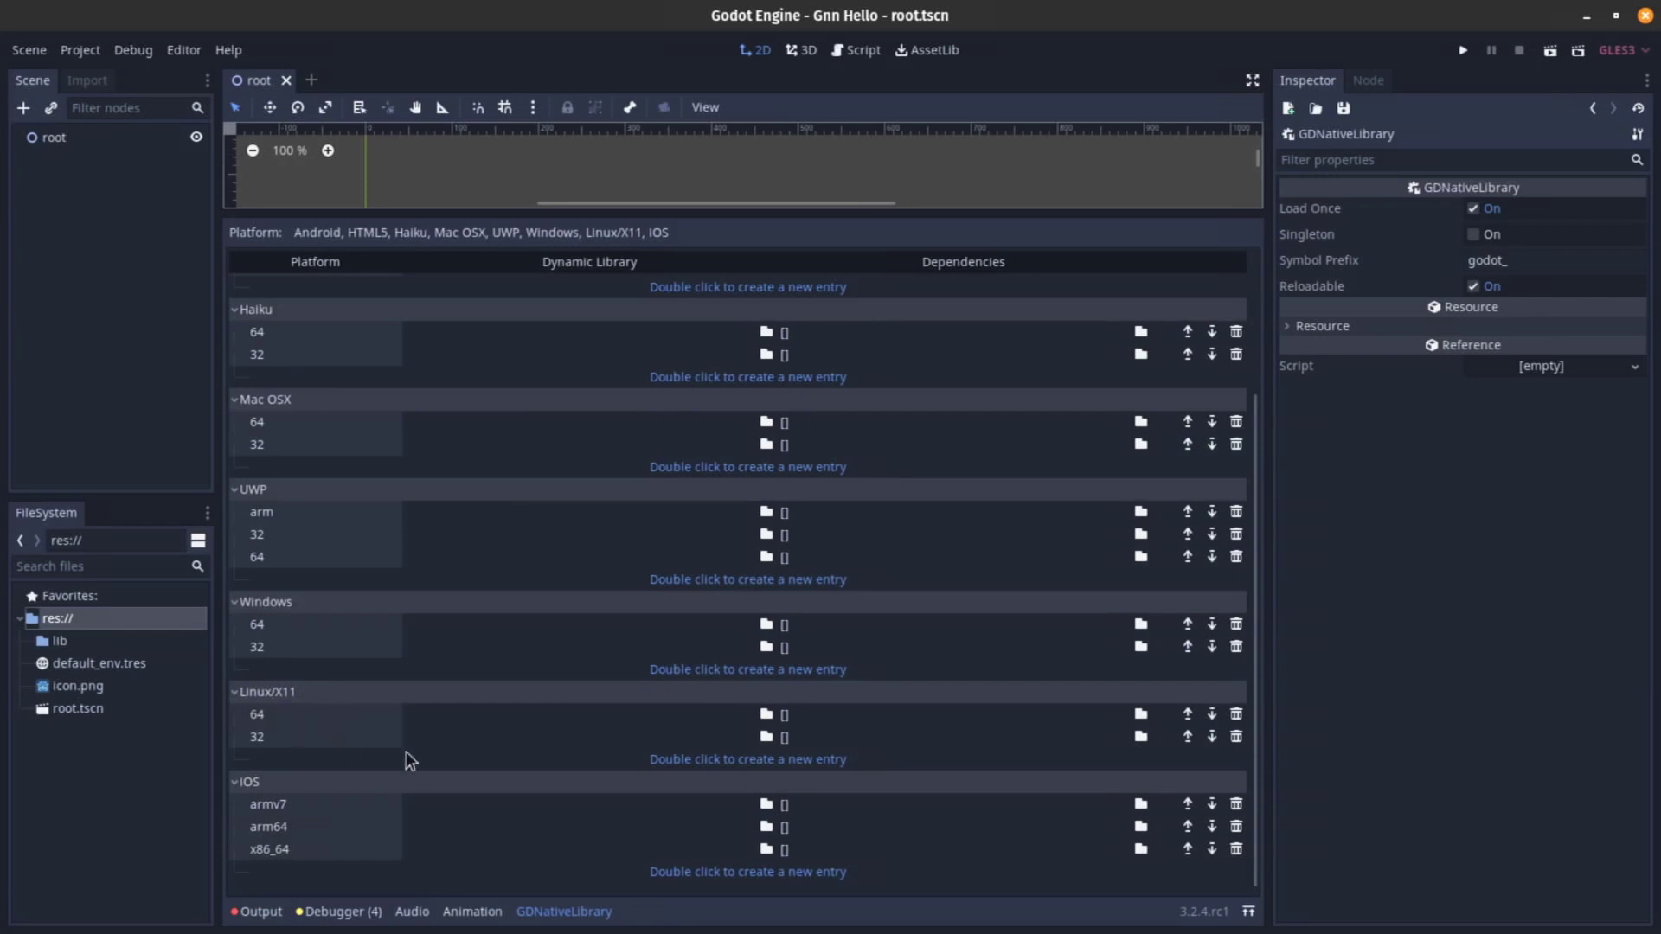
left_click(767, 715)
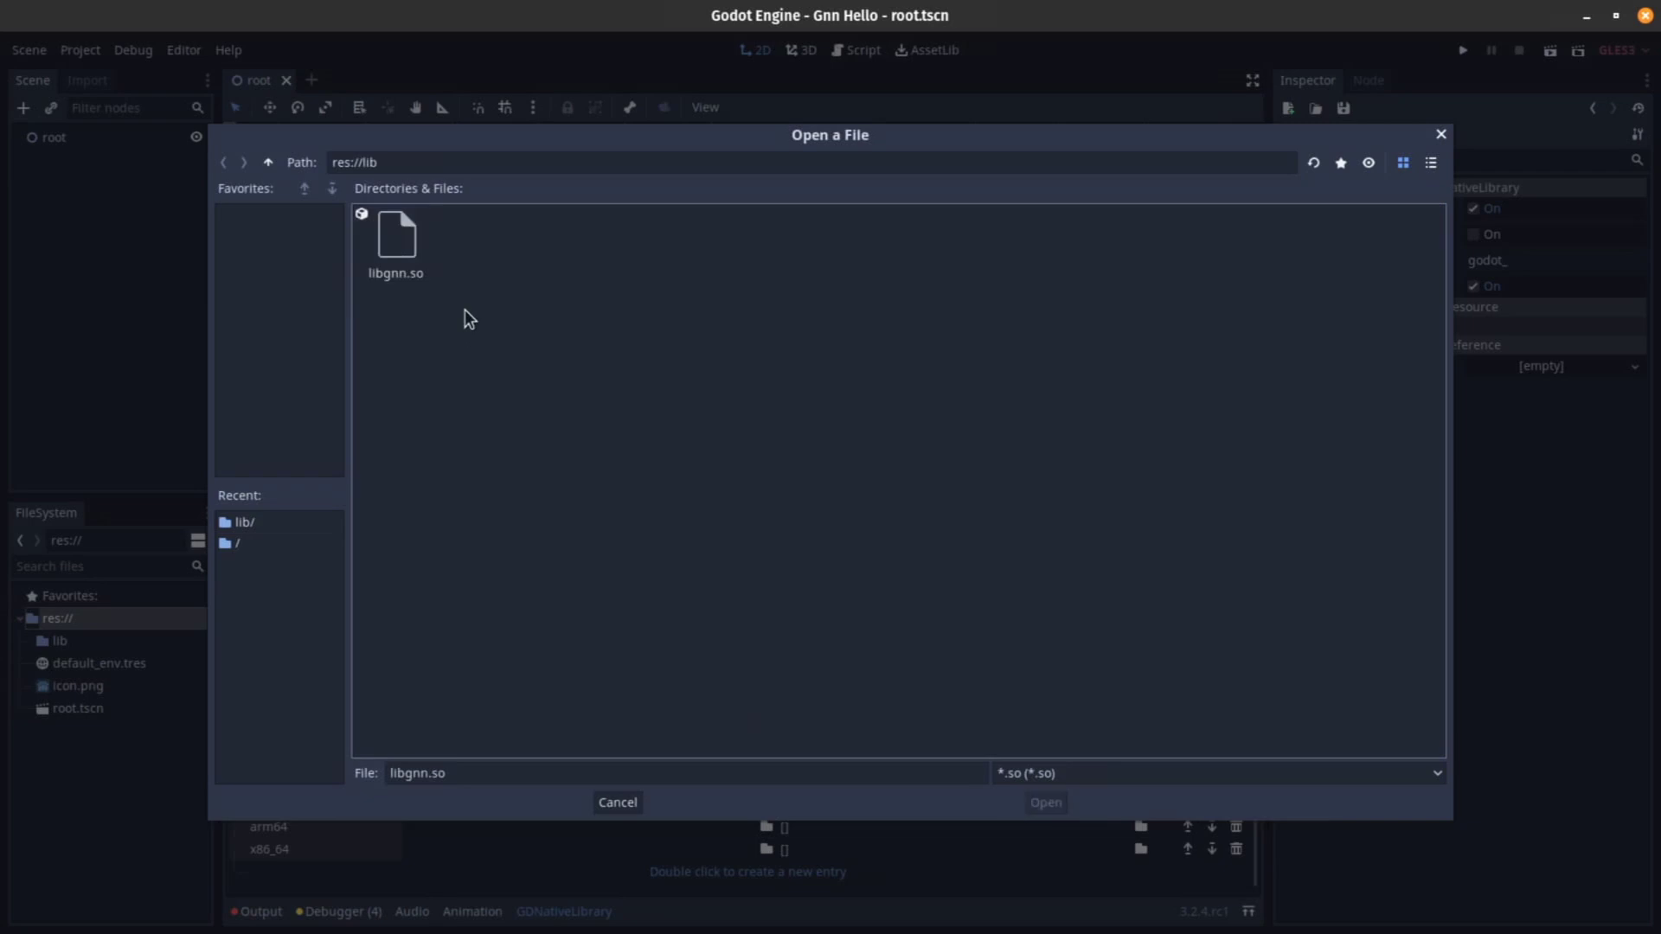
double_click(395, 242)
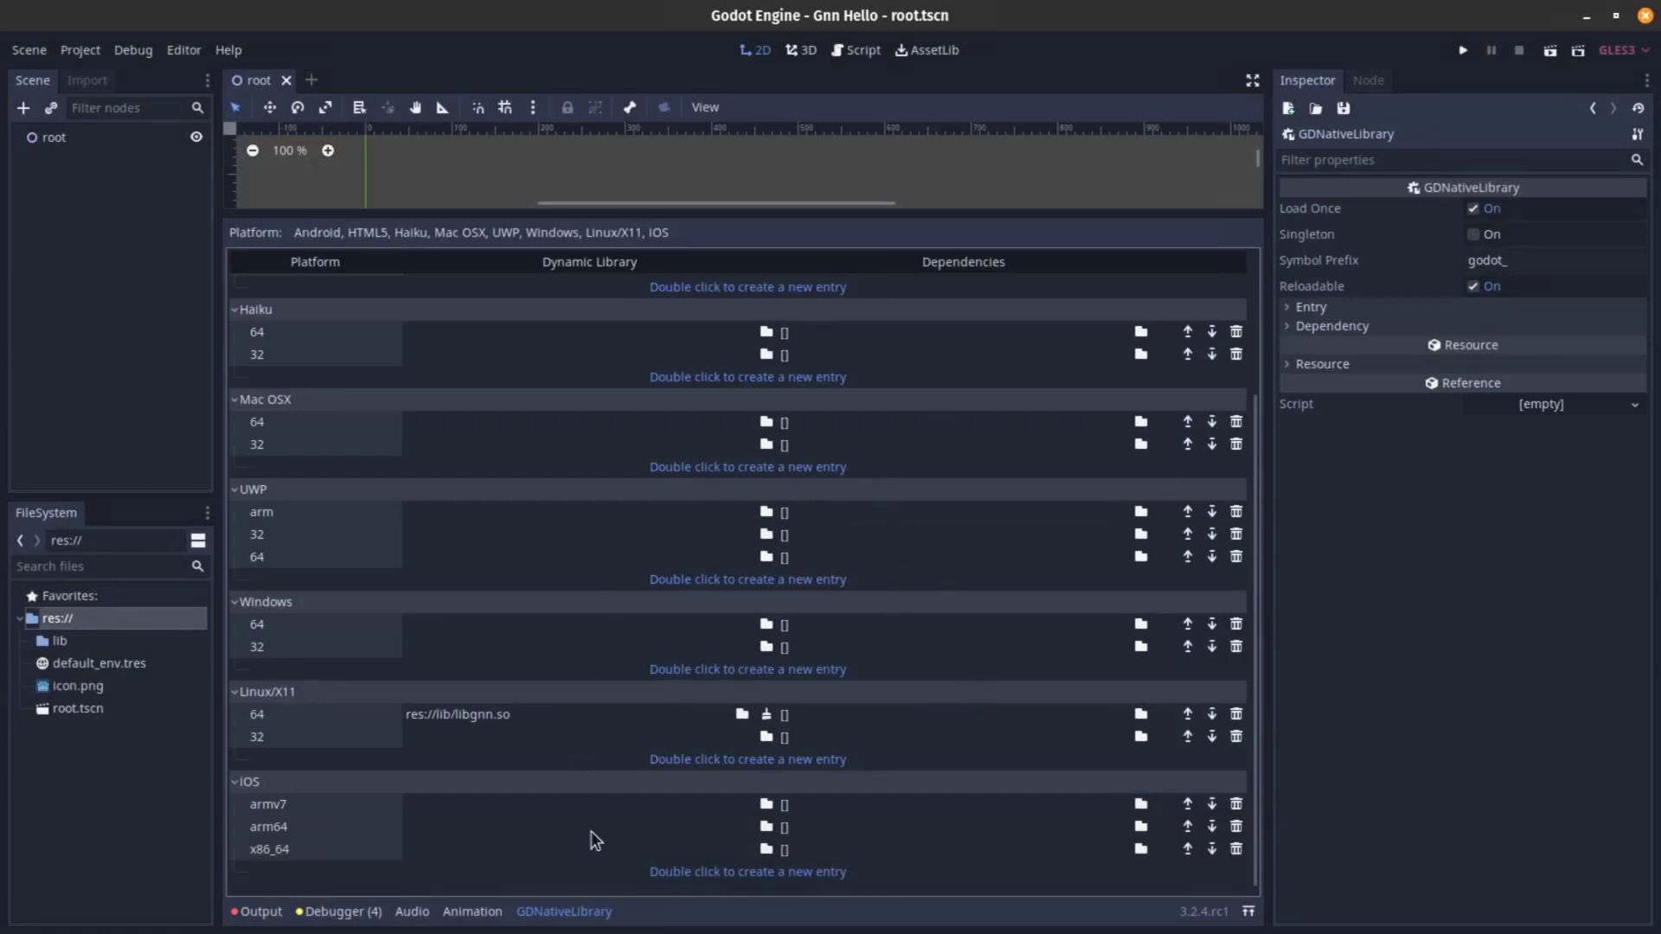
left_click(567, 911)
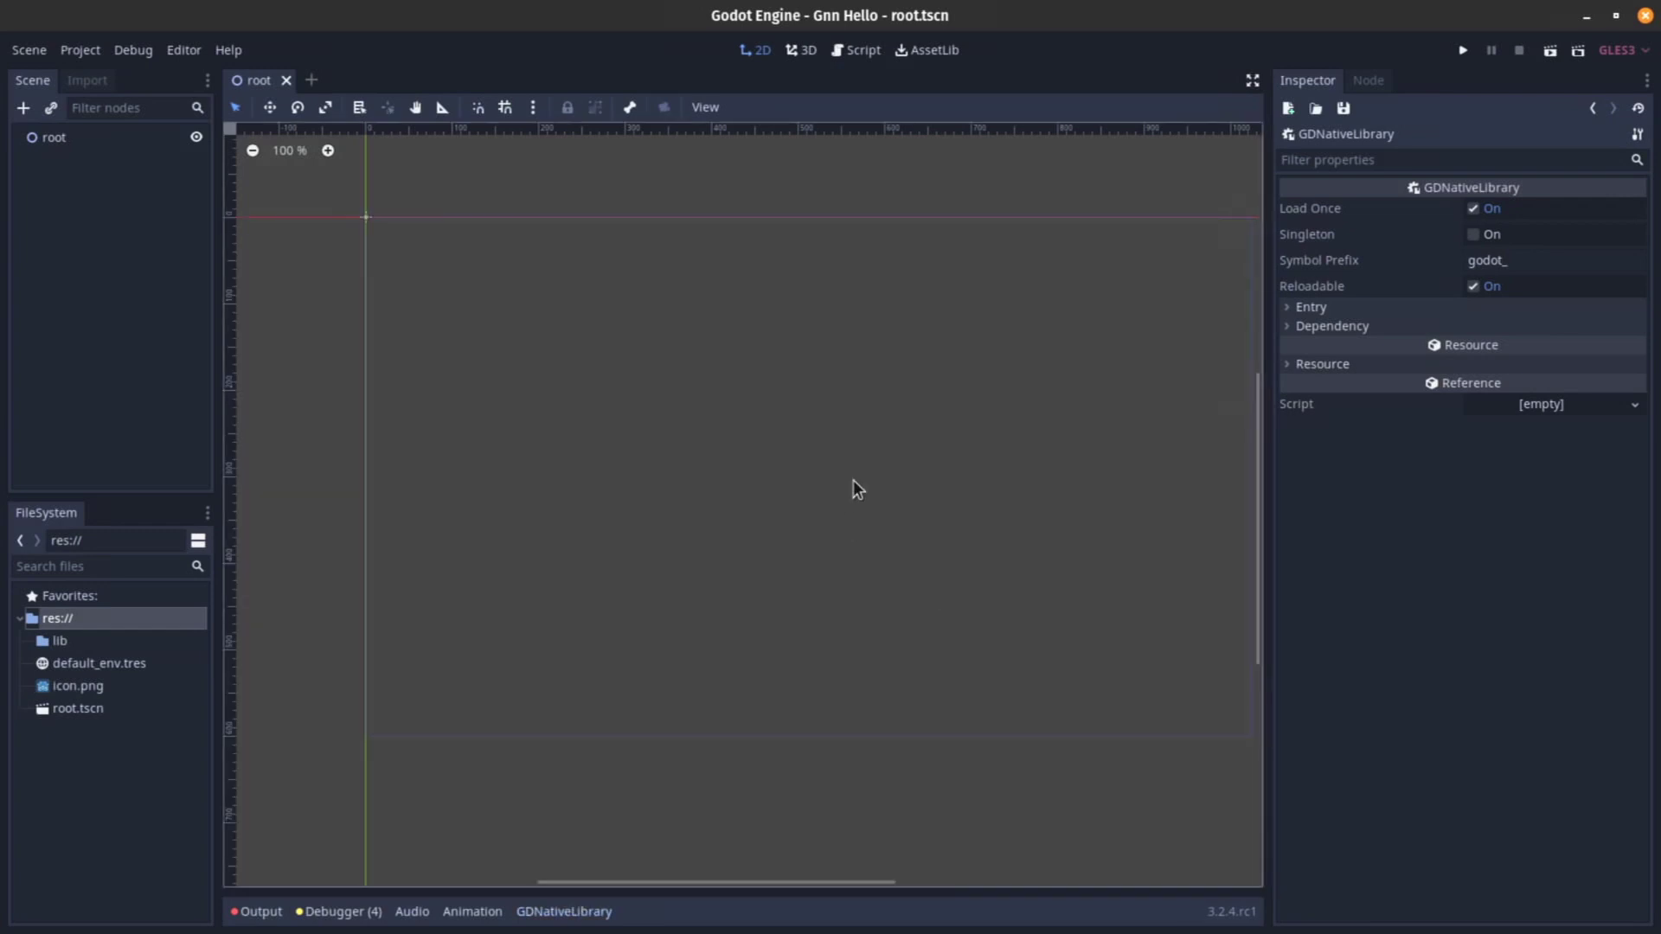